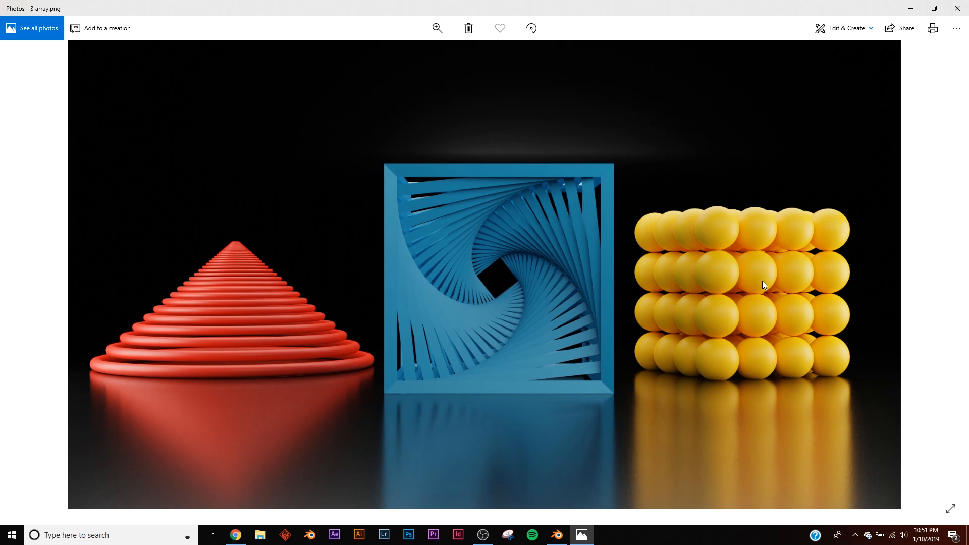
# Put away the reference image to return to Blender, add a UV sphere at the origin and shade it smooth
pyautogui.click(908, 9)
pyautogui.hotkey('shift', 'a')
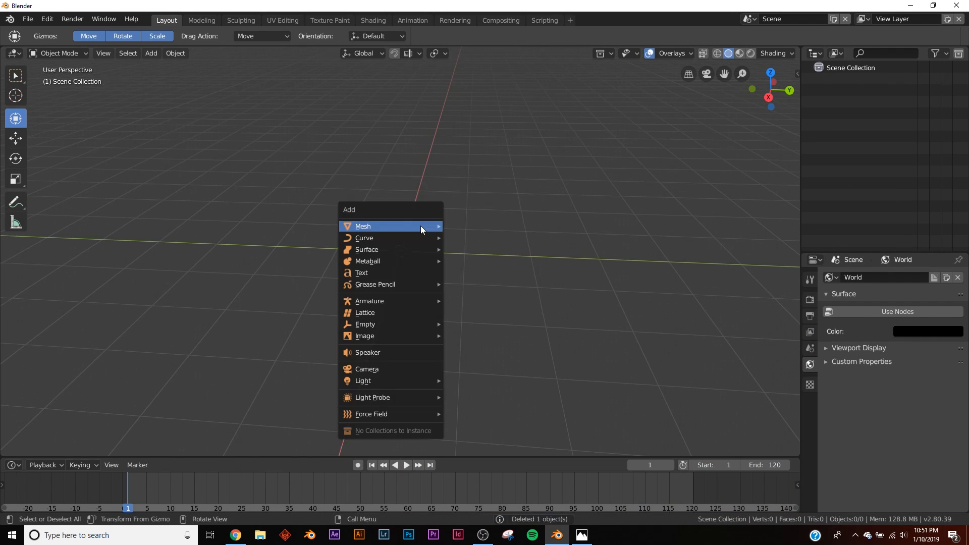
pyautogui.moveTo(420, 226)
pyautogui.click(477, 261)
pyautogui.rightClick(516, 224)
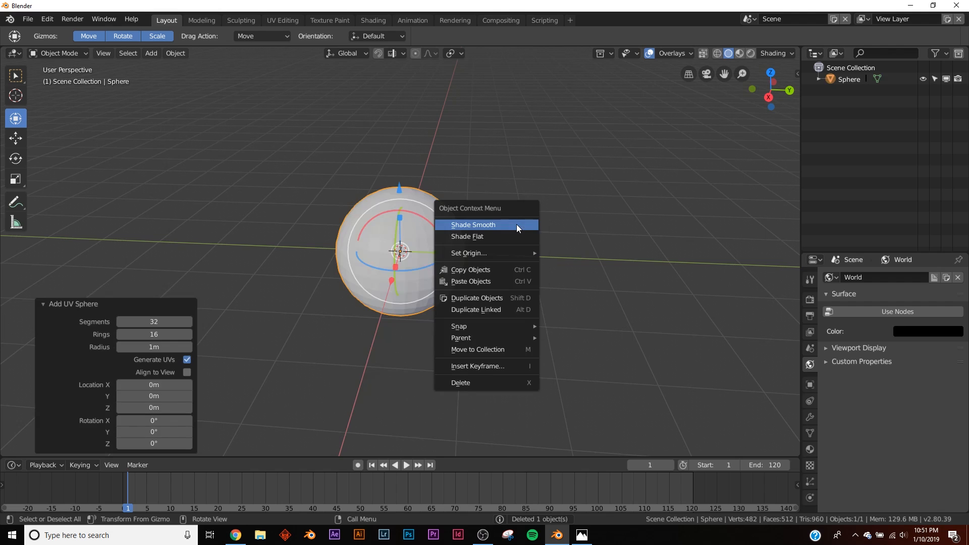
pyautogui.click(516, 224)
# Add an Array modifier to the sphere with a count of 4, keeping the relative offset along X
pyautogui.click(810, 417)
pyautogui.click(870, 277)
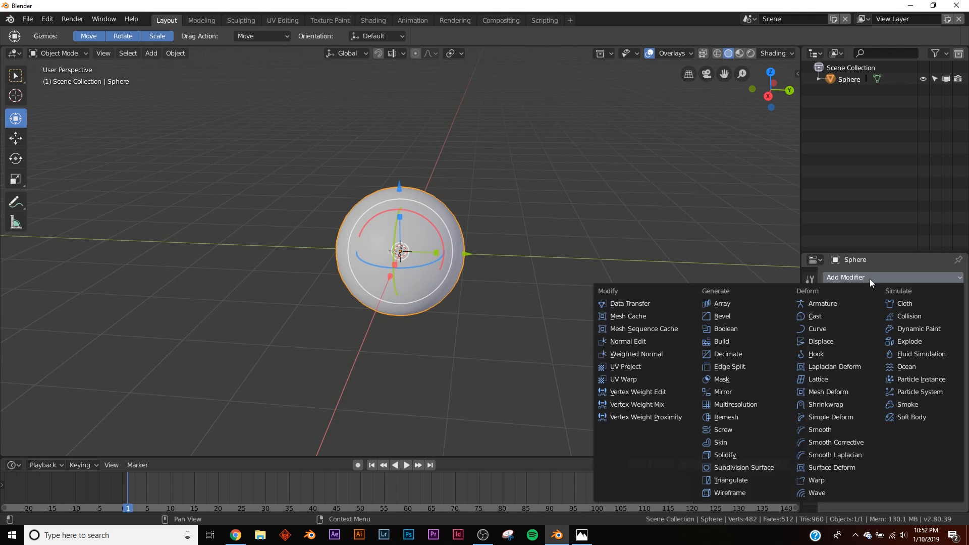
pyautogui.click(711, 303)
pyautogui.moveTo(662, 284); pyautogui.dragTo(646, 241, button='middle')
pyautogui.click(957, 339)
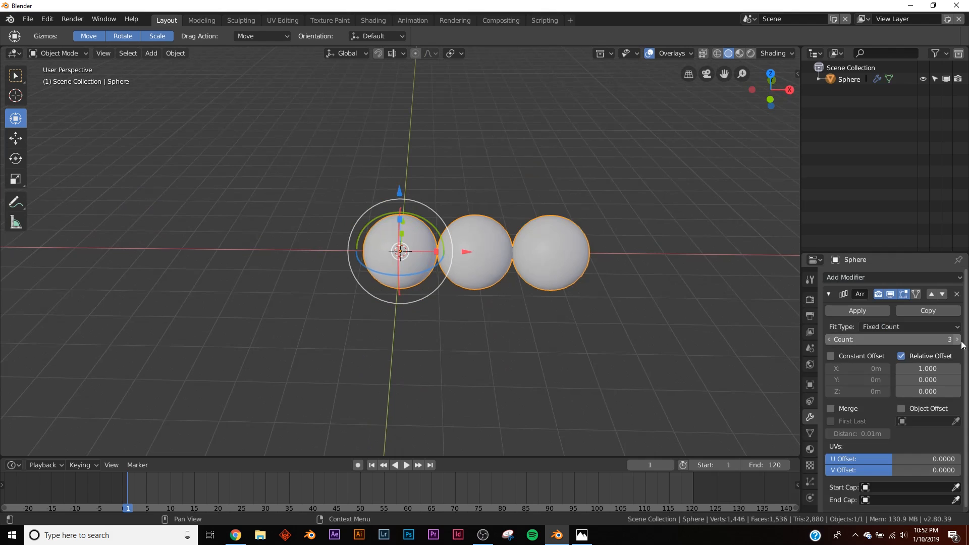
pyautogui.click(957, 340)
# Duplicate the sphere's Array modifier and set the copy's relative offset to X 0 and Y 1
pyautogui.keyDown('shift'); pyautogui.moveTo(649, 296); pyautogui.dragTo(592, 302, button='middle'); pyautogui.keyUp('shift')
pyautogui.click(910, 312)
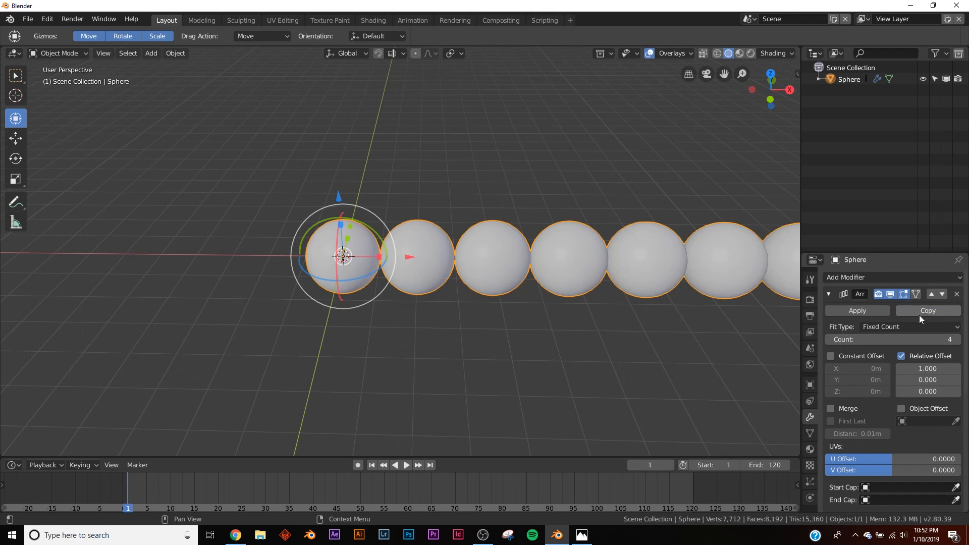
pyautogui.scroll(-10, 919, 343)
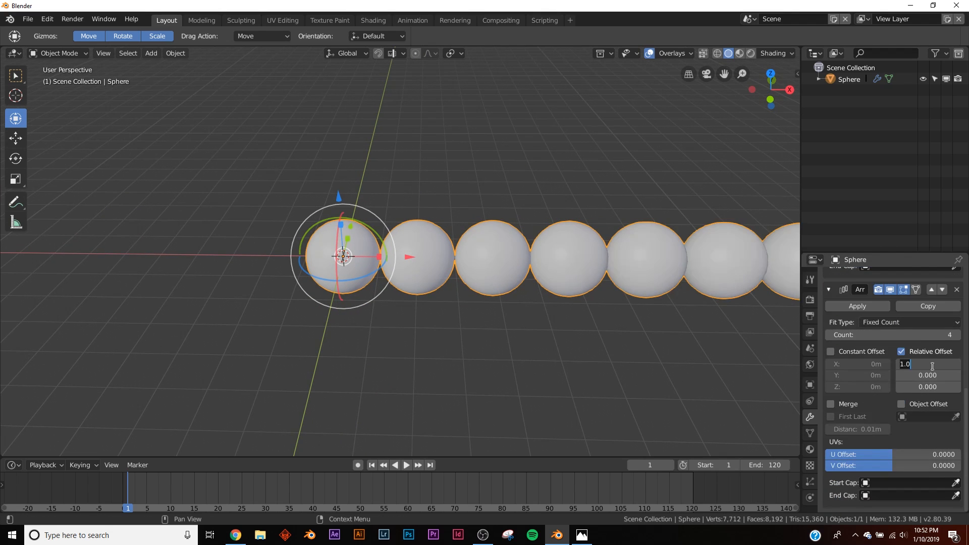
pyautogui.write('0')
pyautogui.press('Return')
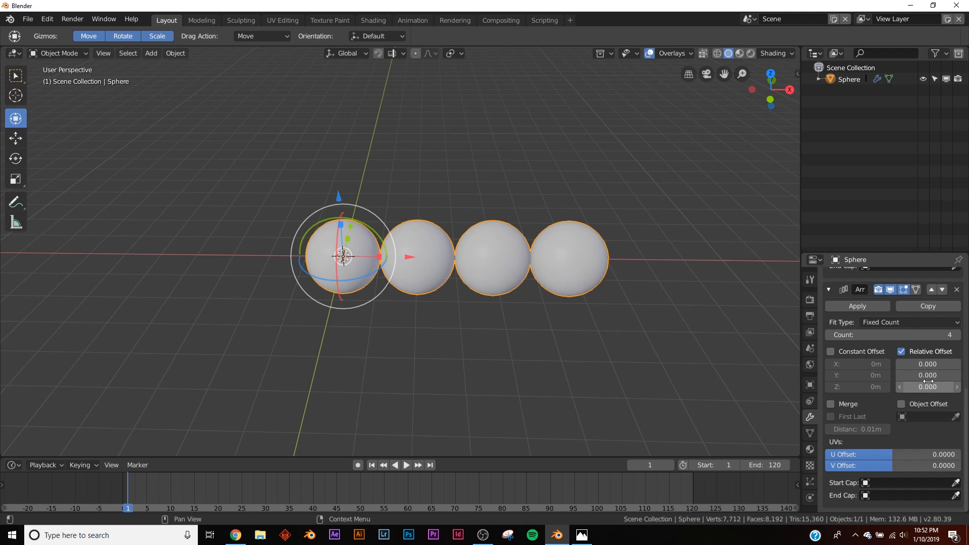
pyautogui.click(928, 376)
pyautogui.write('1')
pyautogui.press('Return')
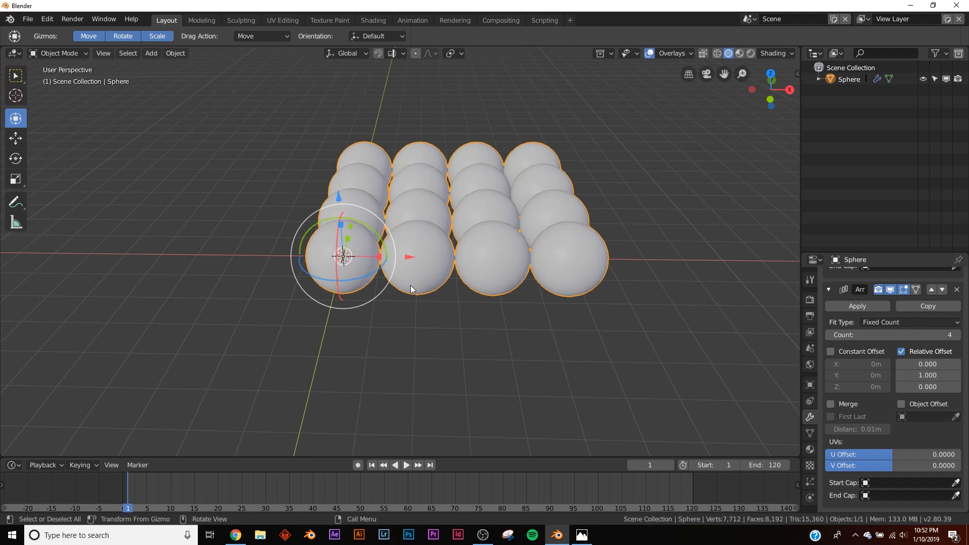
# Duplicate the second Array modifier and set the new copy's relative offset to Y 0 and Z 1
pyautogui.moveTo(410, 286); pyautogui.dragTo(707, 307, button='middle')
pyautogui.click(937, 306)
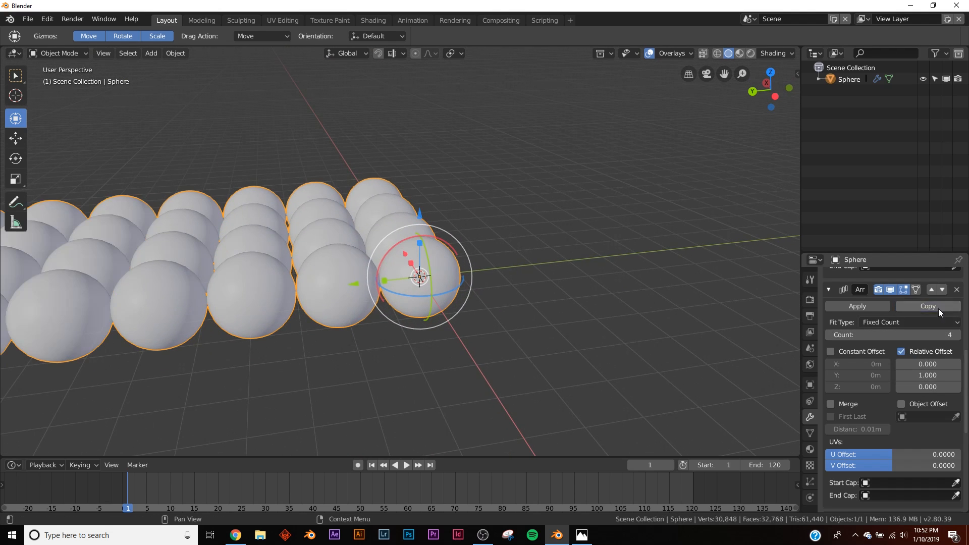
pyautogui.scroll(-6, 928, 368)
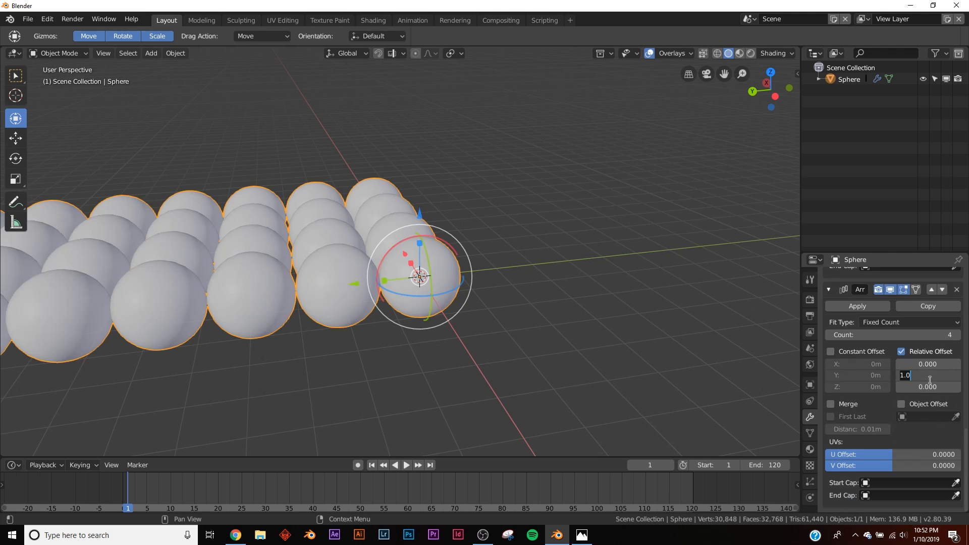
pyautogui.write('0')
pyautogui.press('Return')
pyautogui.click(927, 386)
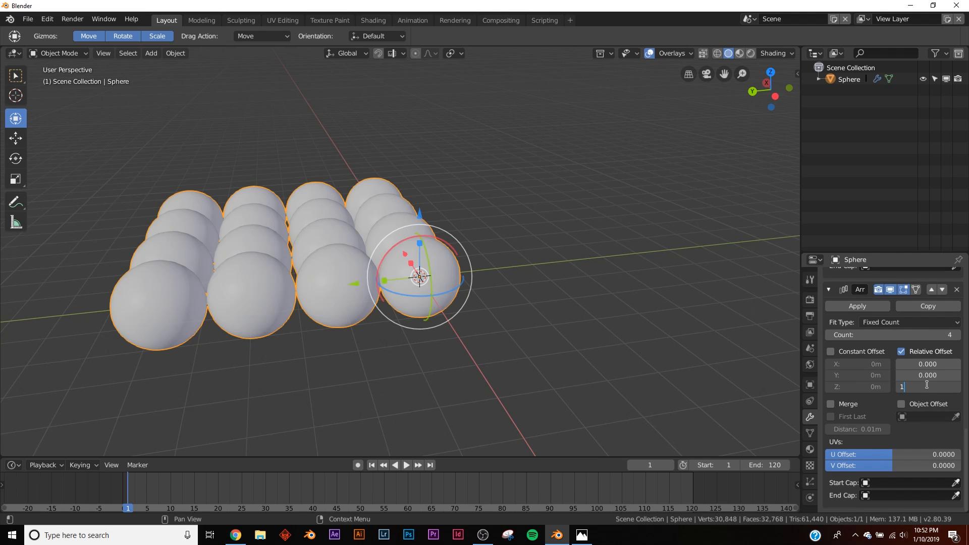
pyautogui.write('1')
pyautogui.press('Return')
# Examine the cube of arrayed spheres from several angles along with its Array modifier settings, and open the reference image
pyautogui.moveTo(581, 252); pyautogui.dragTo(471, 237, button='middle')
pyautogui.scroll(-5, 850, 295)
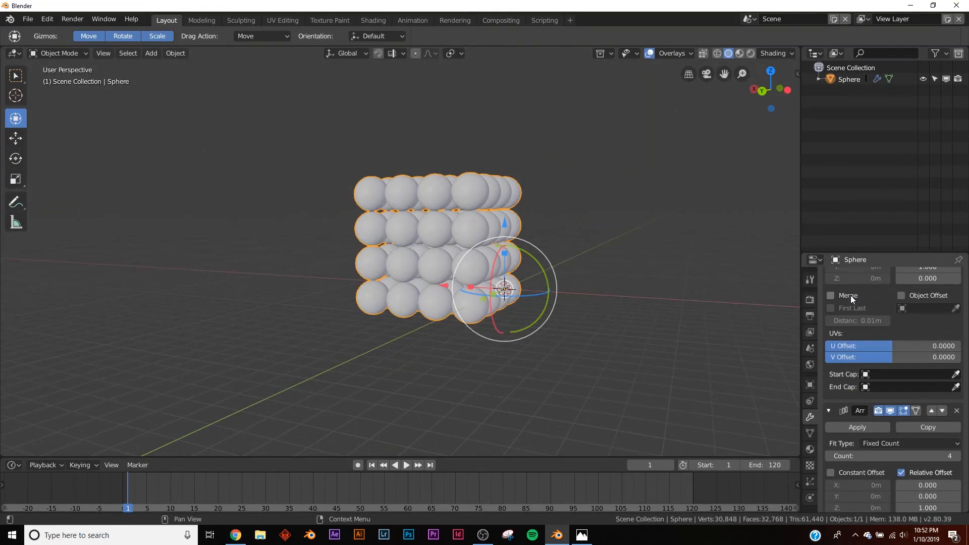
pyautogui.scroll(9, 849, 296)
pyautogui.scroll(4, 424, 303)
pyautogui.moveTo(397, 302); pyautogui.dragTo(788, 343, button='middle')
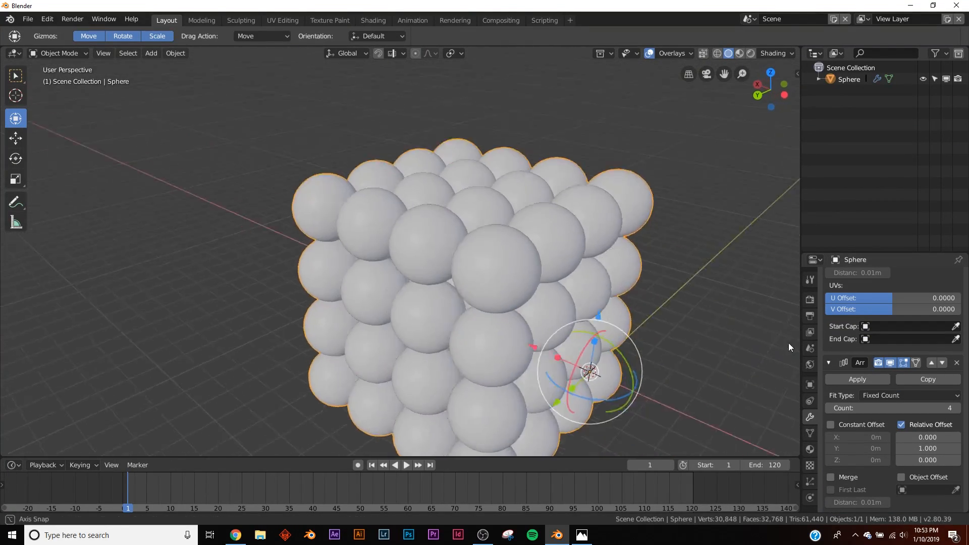
pyautogui.scroll(-4, 656, 328)
pyautogui.click(581, 536)
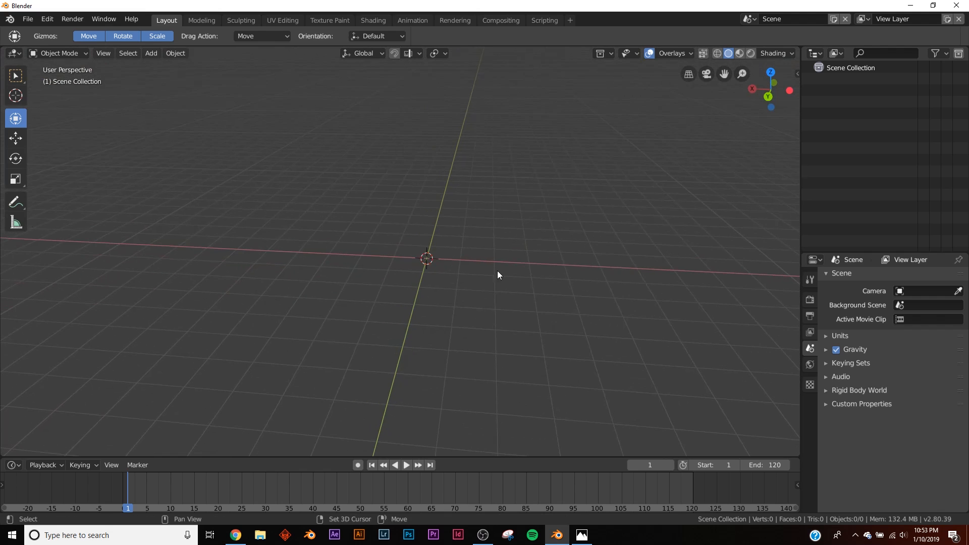
# Add a torus at the origin with a major radius of 2.6 m and a minor radius of 0.11 m
pyautogui.hotkey('shift', 'a')
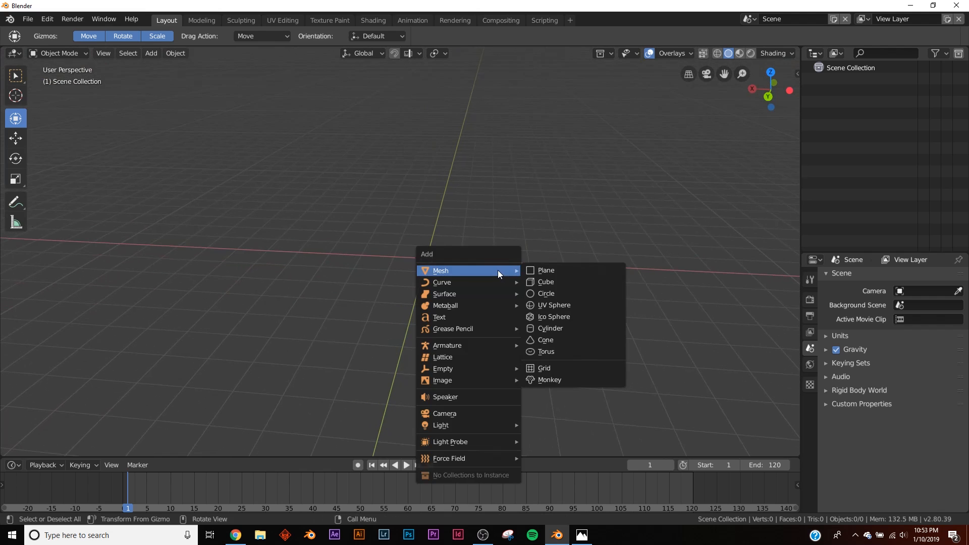
pyautogui.hotkey('shift', 'a')
pyautogui.moveTo(467, 206)
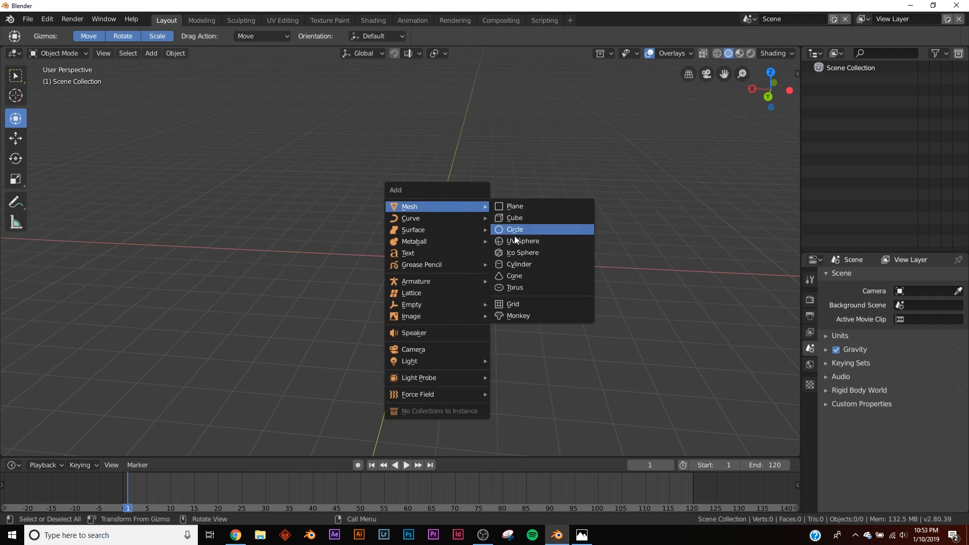
pyautogui.click(502, 286)
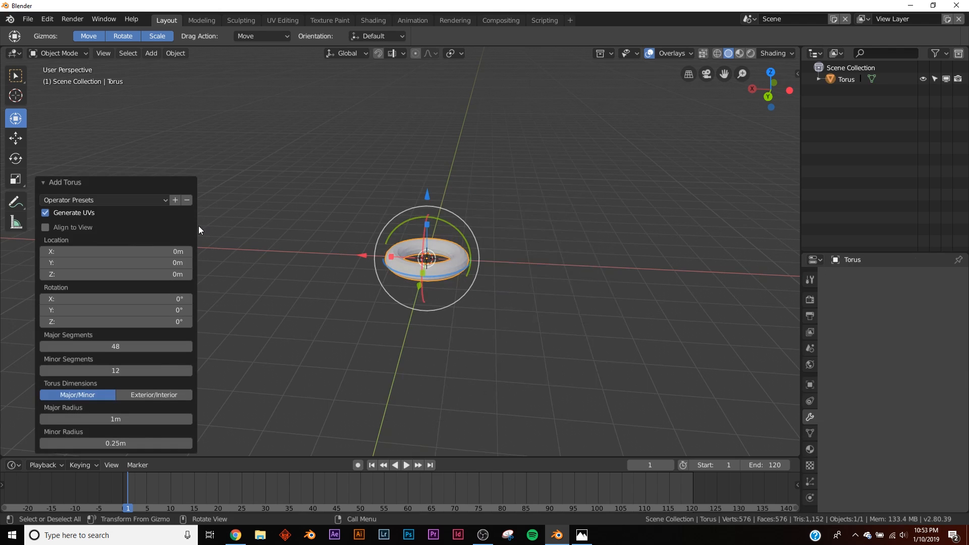
pyautogui.moveTo(117, 443); pyautogui.dragTo(197, 419)
pyautogui.scroll(3, 356, 279)
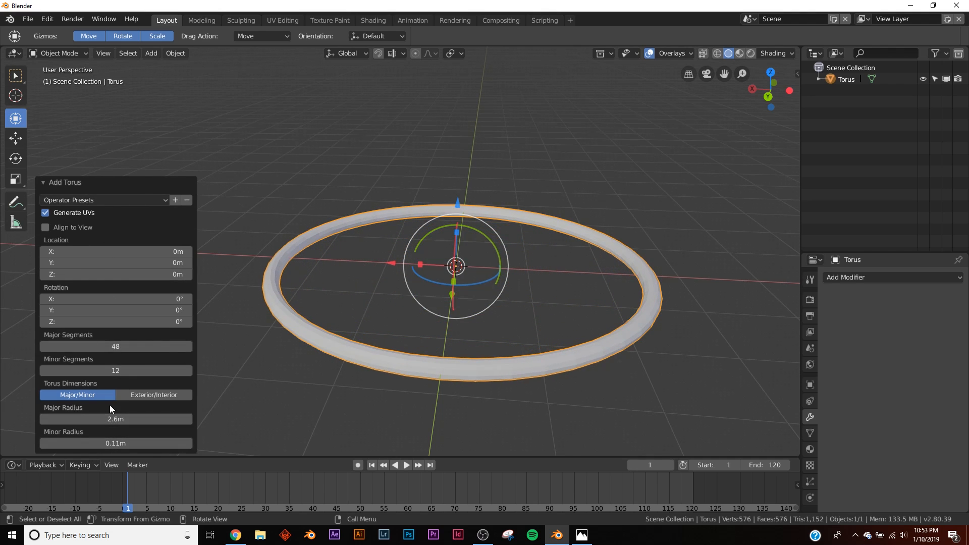
# Select the torus and shade it smooth
pyautogui.click(640, 241)
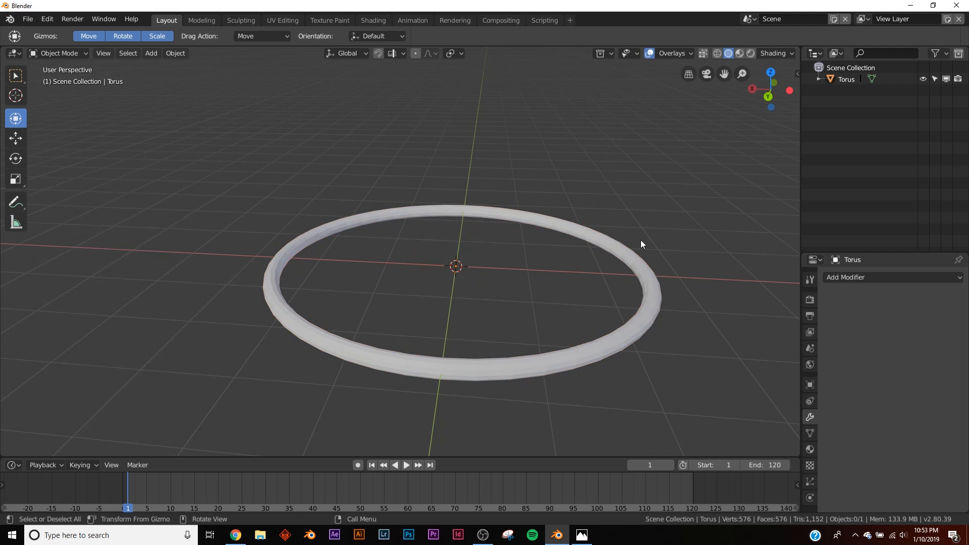
pyautogui.click(644, 282)
pyautogui.rightClick(667, 229)
pyautogui.click(667, 229)
# Add a Plain Axes empty at the center of the torus
pyautogui.keyDown('shift'); pyautogui.moveTo(535, 289); pyautogui.dragTo(513, 289, button='middle'); pyautogui.keyUp('shift')
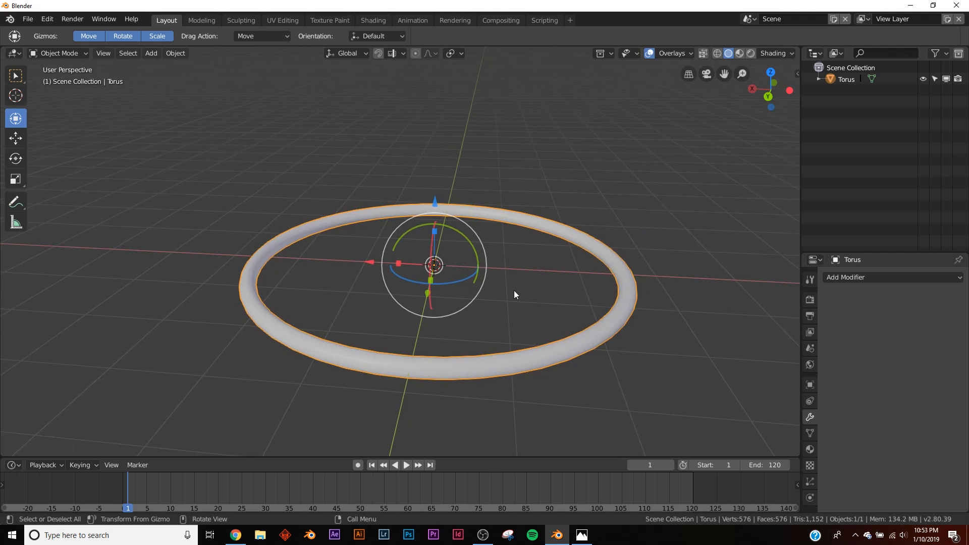
pyautogui.keyDown('shift'); pyautogui.moveTo(532, 321); pyautogui.dragTo(493, 321, button='middle'); pyautogui.keyUp('shift')
pyautogui.hotkey('shift', 'a')
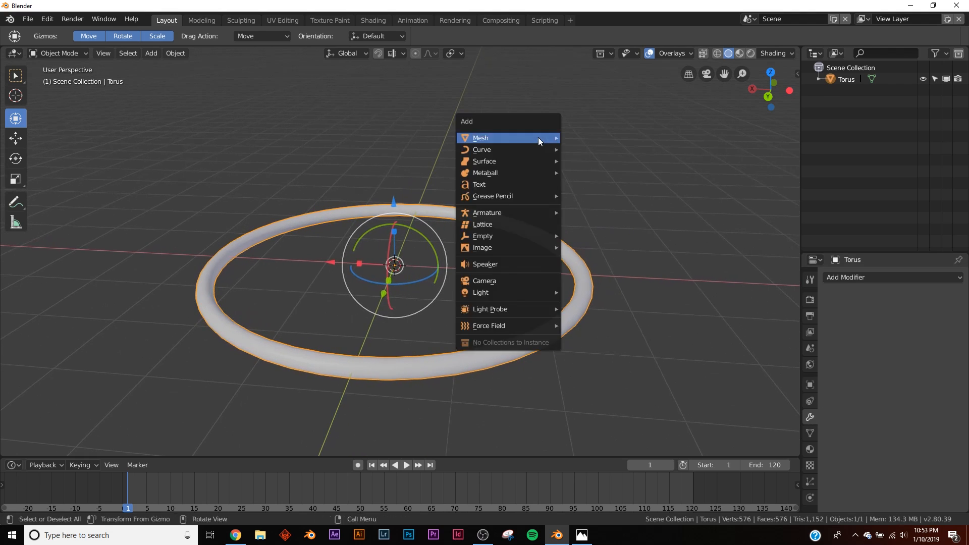
pyautogui.moveTo(538, 138)
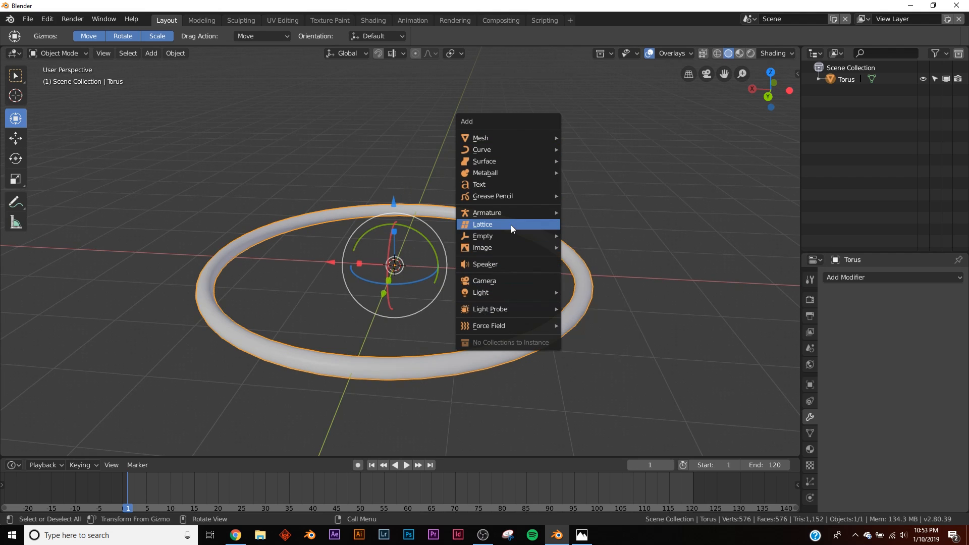
pyautogui.moveTo(492, 232)
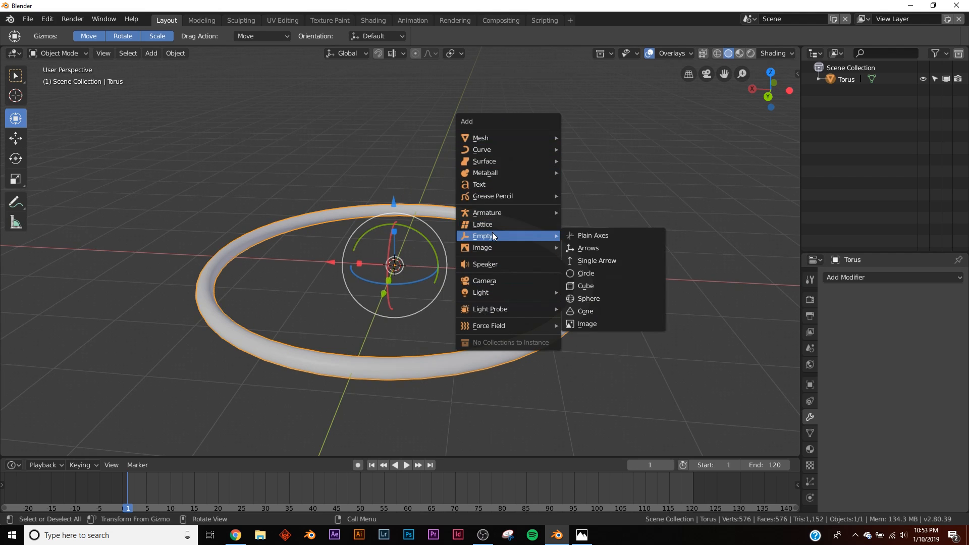
pyautogui.click(592, 235)
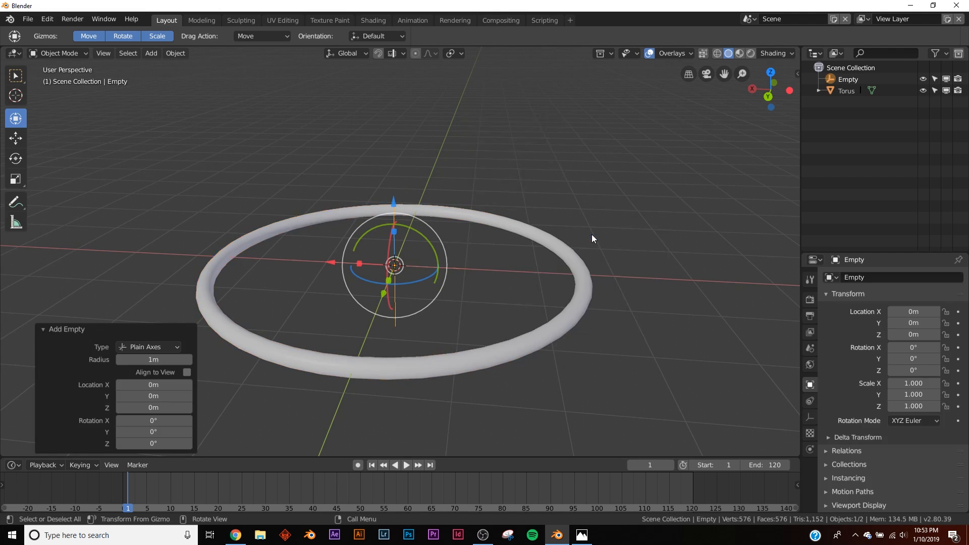
# Add an Array modifier to the torus and set its relative X offset to 0
pyautogui.click(565, 298)
pyautogui.click(591, 289)
pyautogui.click(853, 279)
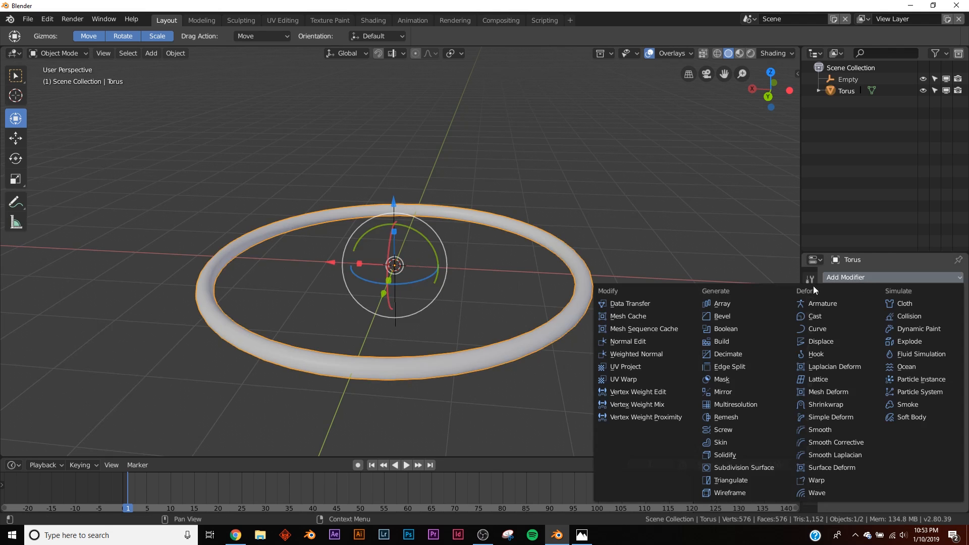
pyautogui.click(742, 303)
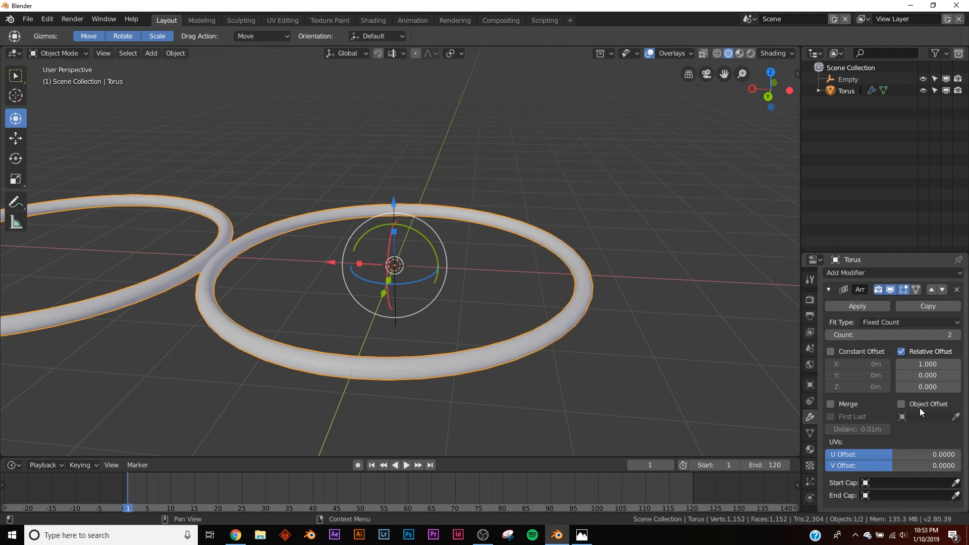
pyautogui.write('0')
pyautogui.press('Return')
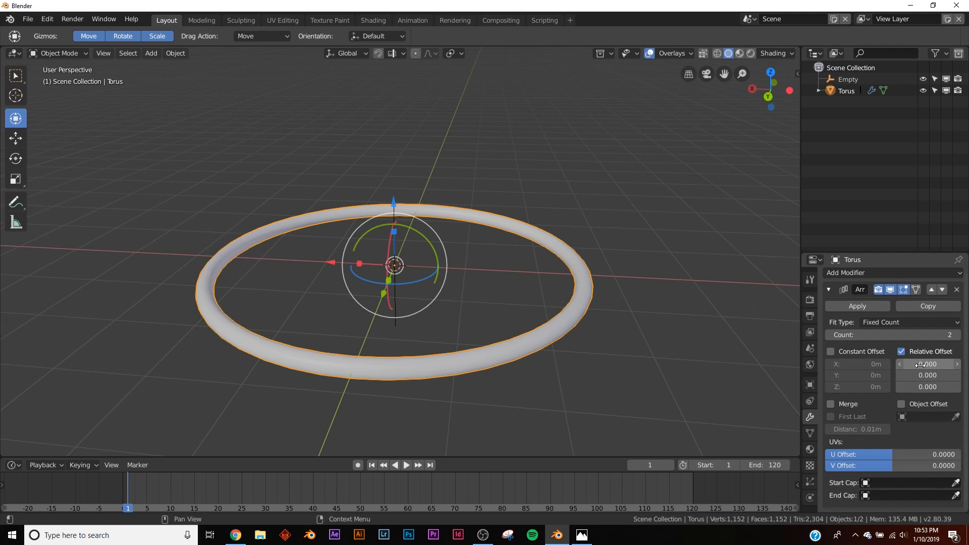
pyautogui.moveTo(917, 364); pyautogui.dragTo(954, 364)
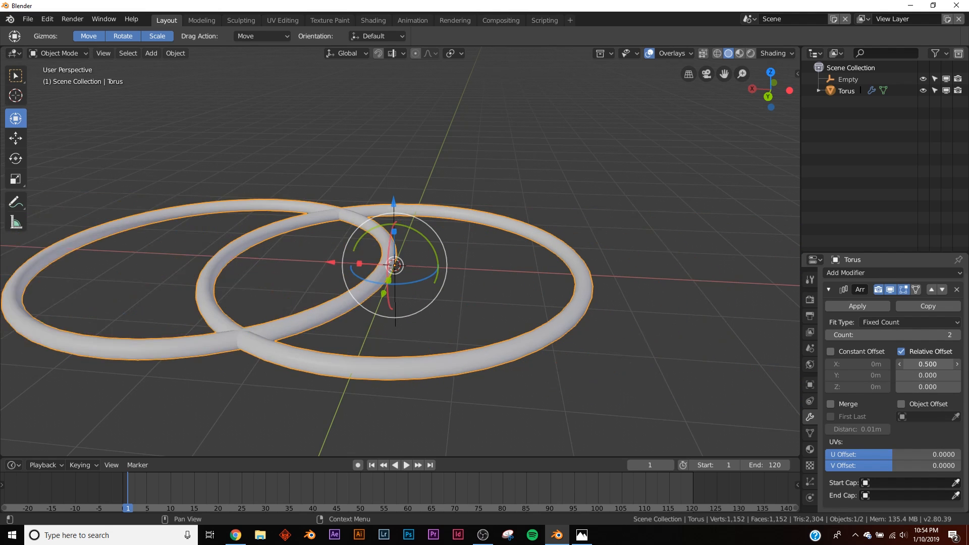
pyautogui.rightClick(917, 364)
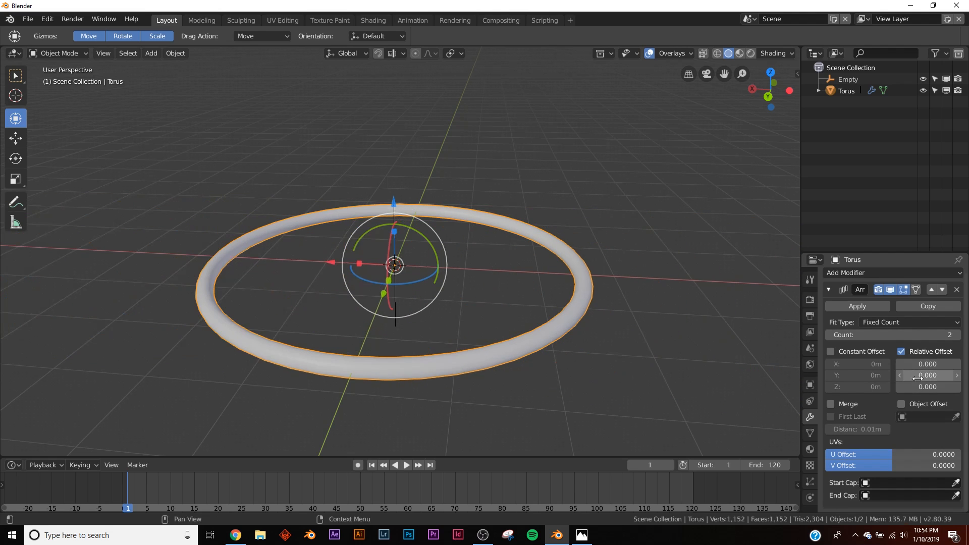
# Enable Object Offset on the torus's Array modifier and use the Empty as its offset object
pyautogui.click(899, 403)
pyautogui.click(904, 416)
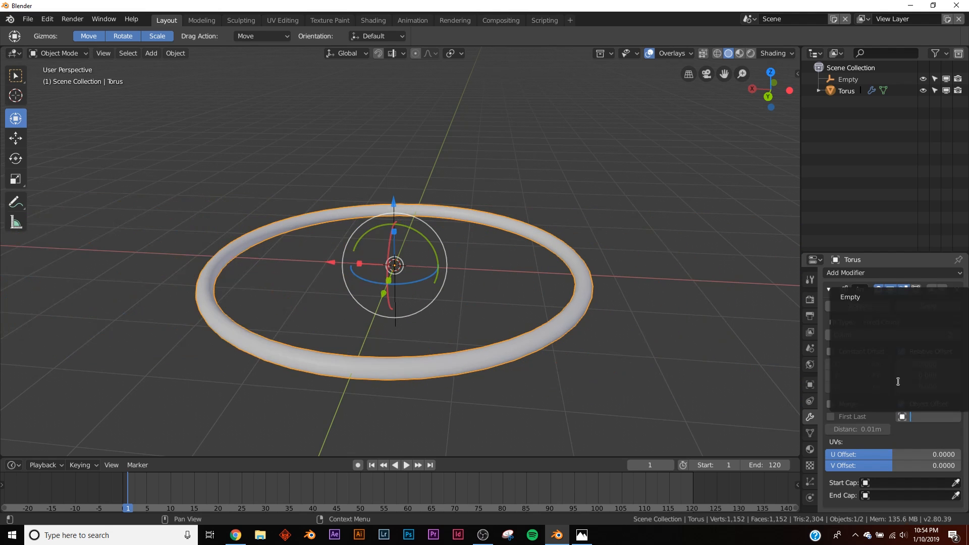
pyautogui.click(853, 296)
# Select the Empty and move it up about 0.26 m along Z
pyautogui.click(846, 80)
pyautogui.moveTo(535, 252); pyautogui.dragTo(494, 277, button='middle')
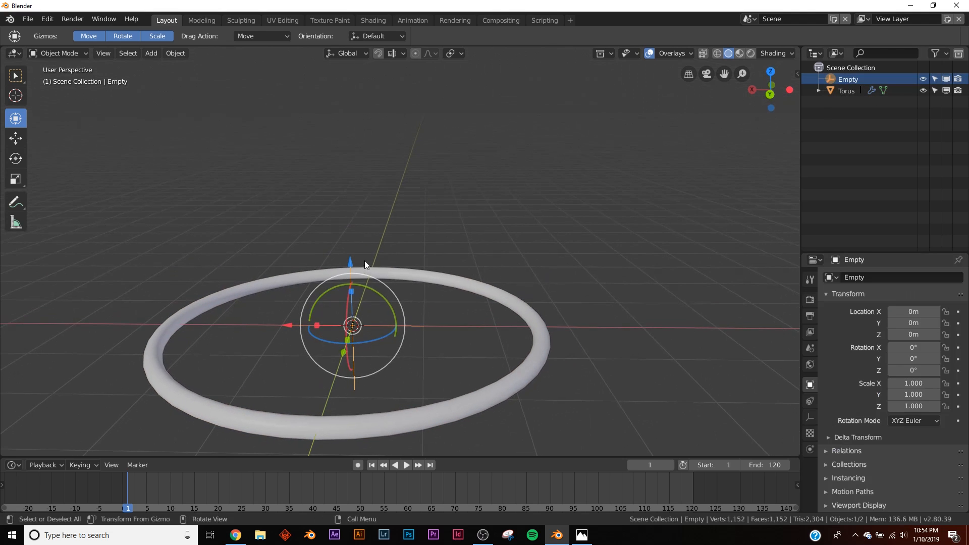
pyautogui.moveTo(354, 250); pyautogui.dragTo(352, 243)
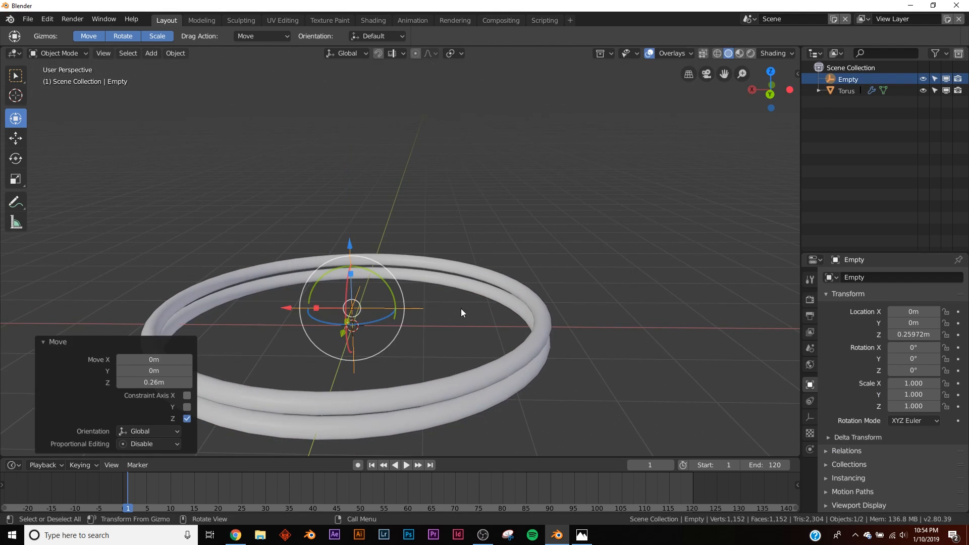
# Scale the Empty uniformly to about 0.875 and select the torus
pyautogui.keyDown('shift'); pyautogui.moveTo(461, 308); pyautogui.dragTo(576, 156, button='middle'); pyautogui.keyUp('shift')
pyautogui.moveTo(636, 225); pyautogui.dragTo(534, 279, button='middle')
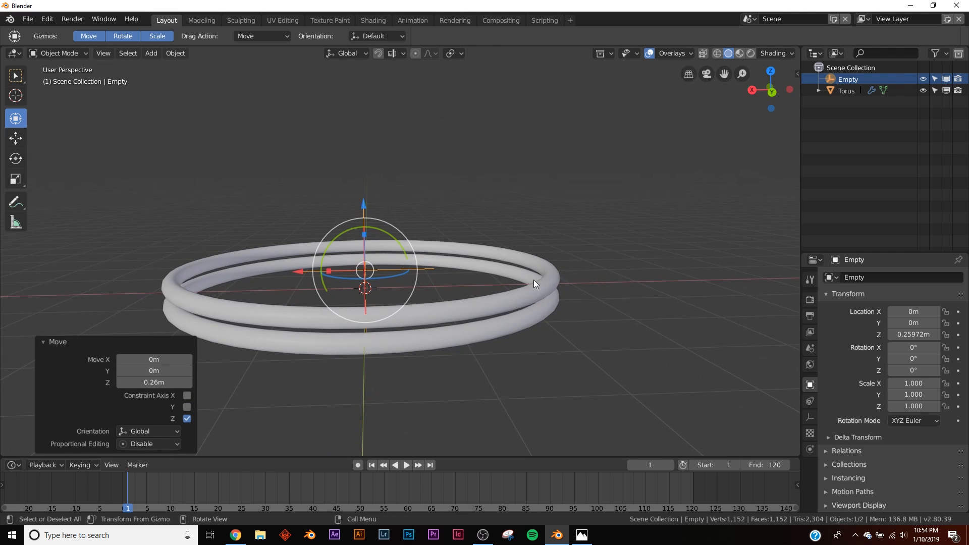
pyautogui.press('s')
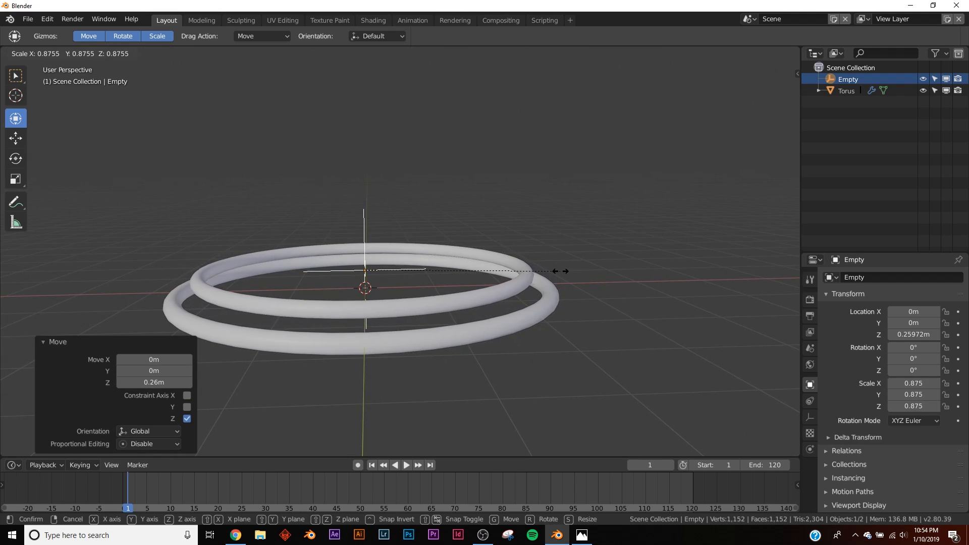
pyautogui.click(560, 271)
pyautogui.click(462, 328)
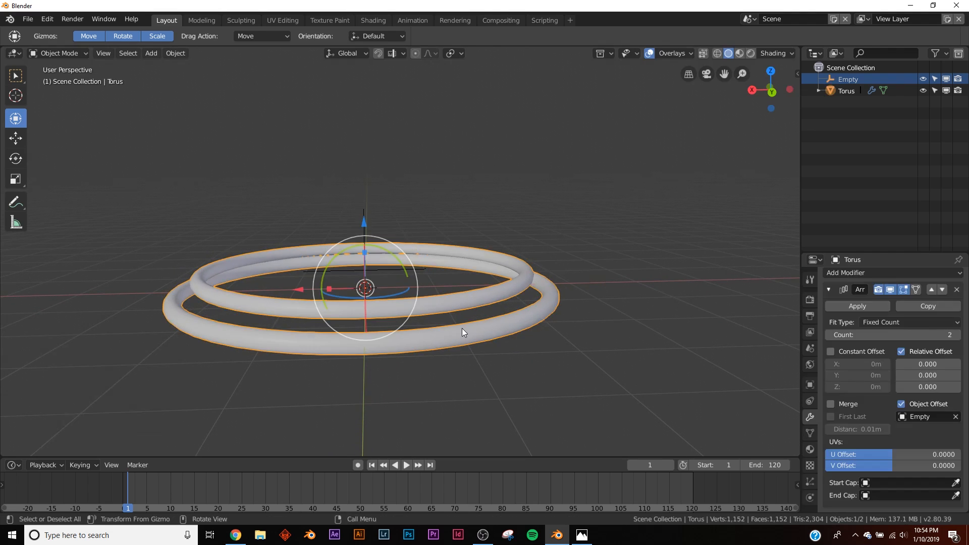
# Raise the torus array's count to 27 and move the Empty down about 0.014 m along Z
pyautogui.moveTo(929, 340); pyautogui.dragTo(962, 334)
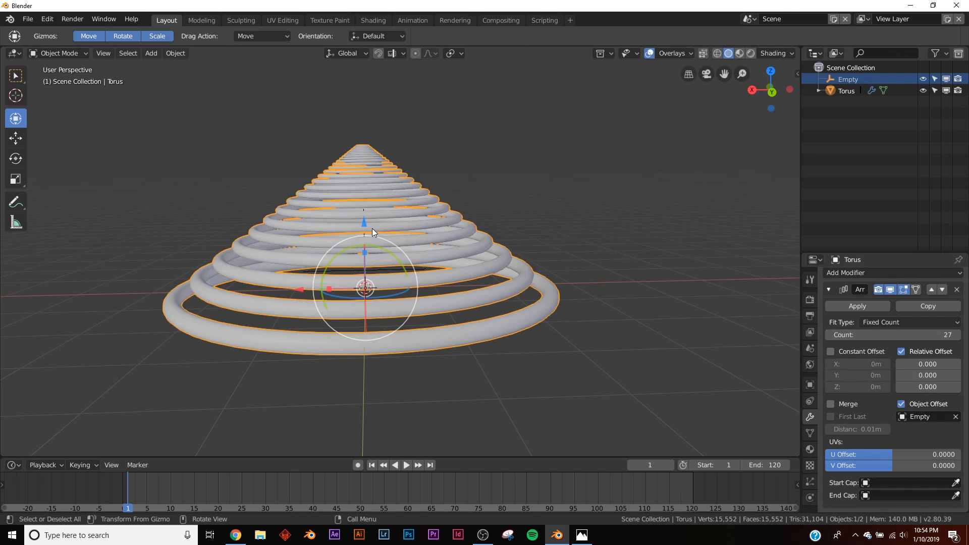
pyautogui.click(831, 79)
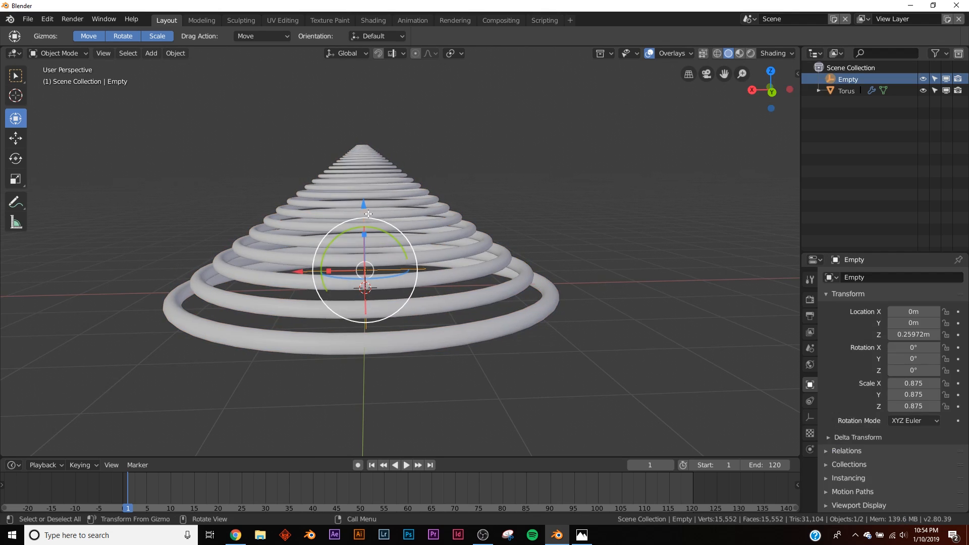
pyautogui.moveTo(364, 221); pyautogui.dragTo(406, 220)
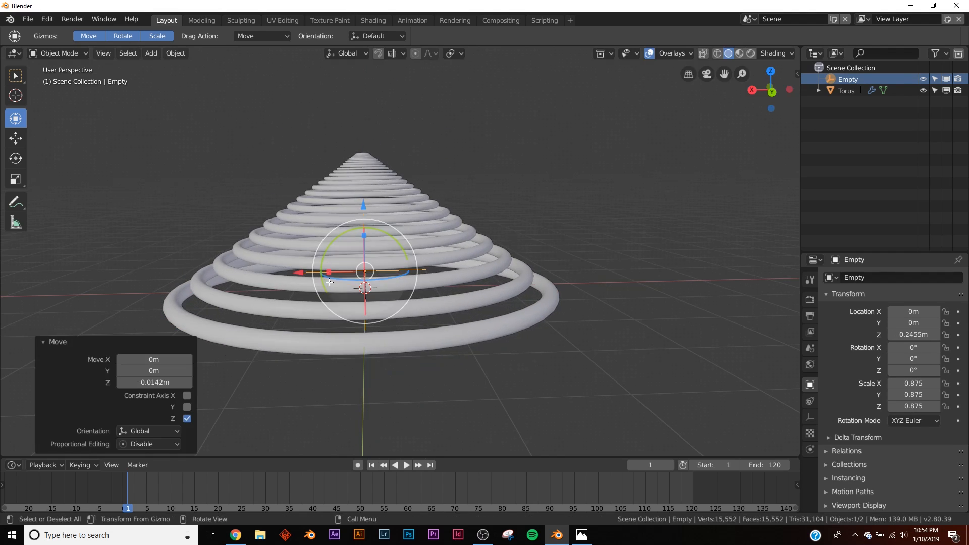
pyautogui.moveTo(329, 282); pyautogui.dragTo(274, 269)
pyautogui.moveTo(328, 252); pyautogui.dragTo(298, 251, button='middle')
pyautogui.keyDown('shift'); pyautogui.moveTo(488, 234); pyautogui.dragTo(460, 244, button='middle'); pyautogui.keyUp('shift')
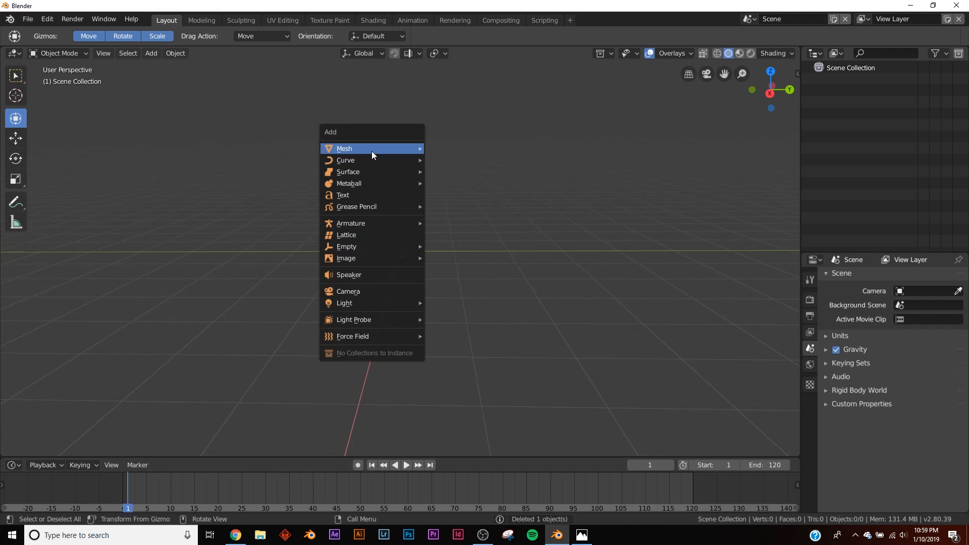
# Add a cube, give it a Wireframe modifier and set the wire thickness to about 0.15
pyautogui.moveTo(371, 149)
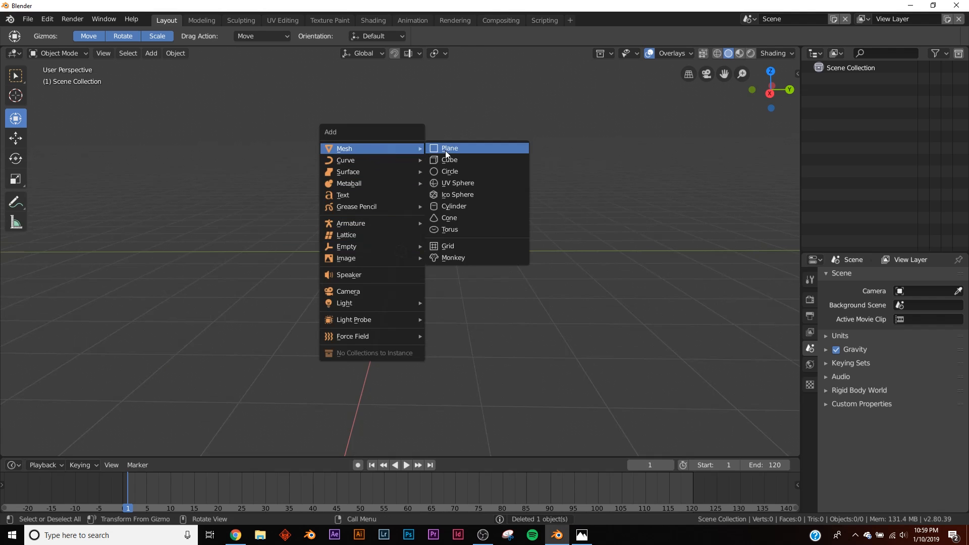
pyautogui.click(459, 158)
pyautogui.click(806, 412)
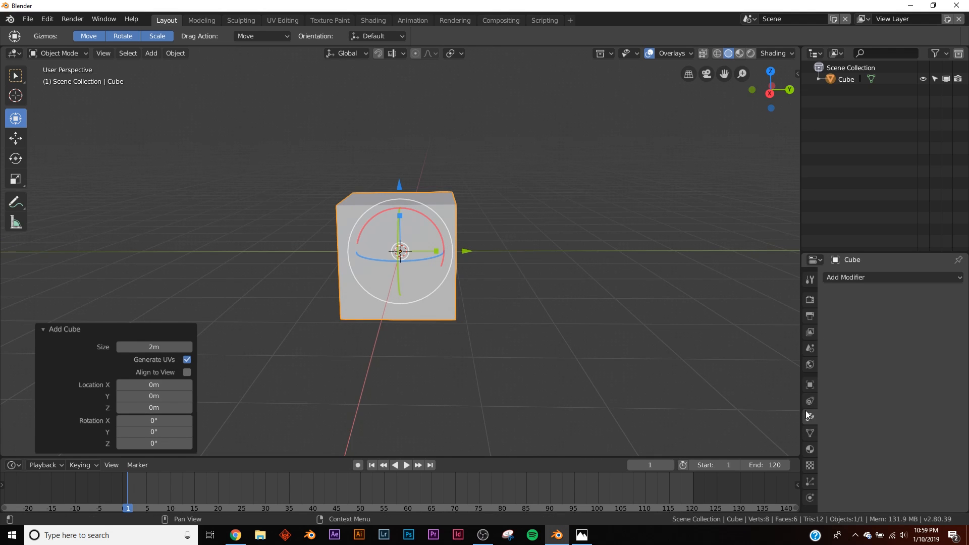
pyautogui.click(855, 281)
pyautogui.click(734, 491)
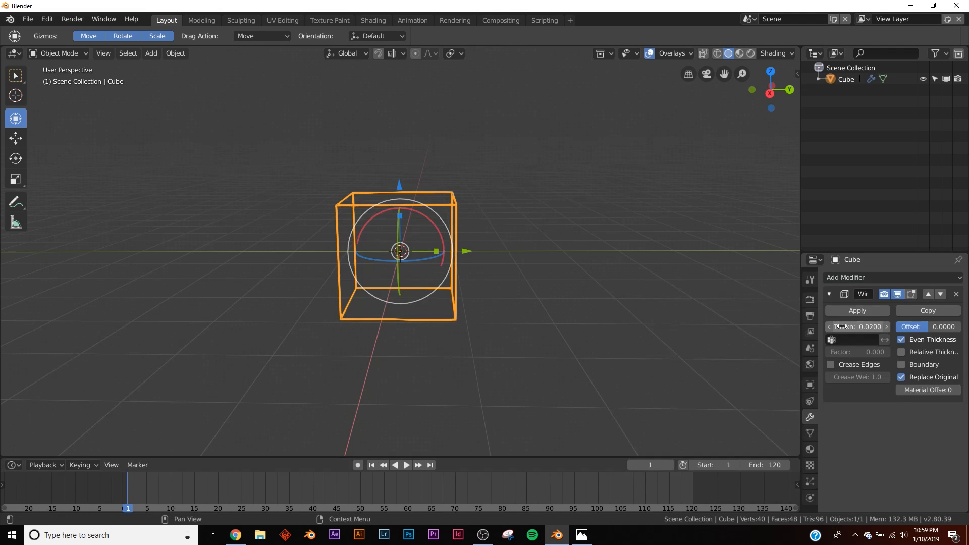
pyautogui.moveTo(853, 321); pyautogui.dragTo(891, 321)
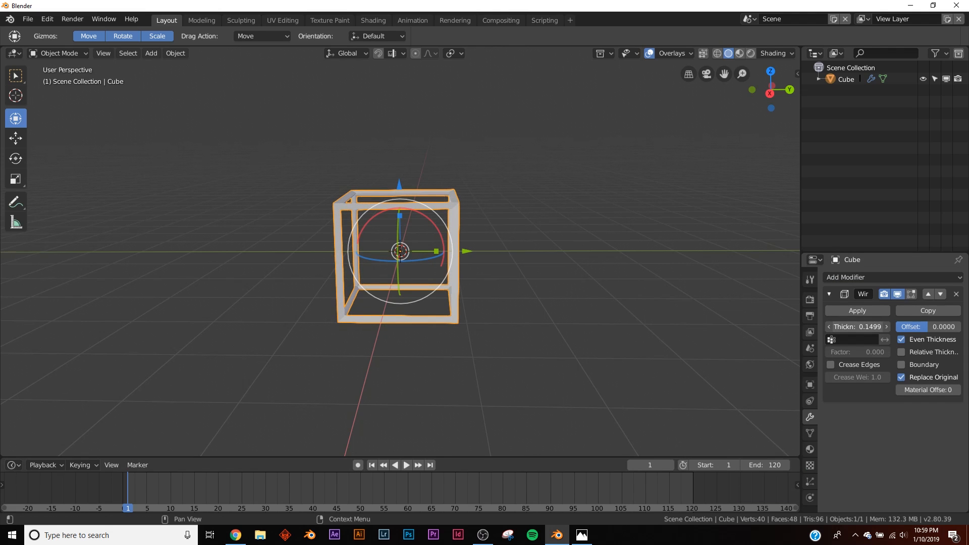
# Add a Plain Axes Empty at the cube's centre
pyautogui.hotkey('shift', 'a')
pyautogui.moveTo(451, 309)
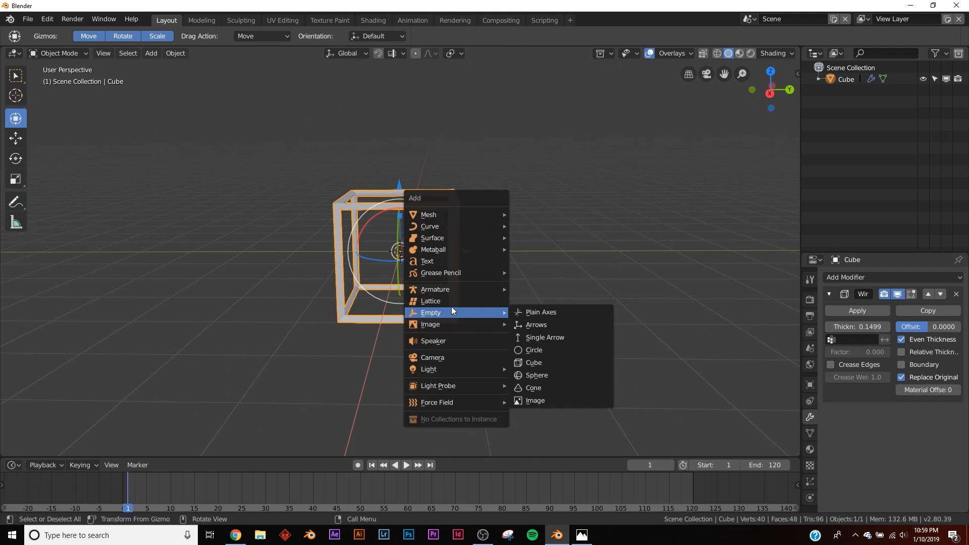
pyautogui.click(545, 315)
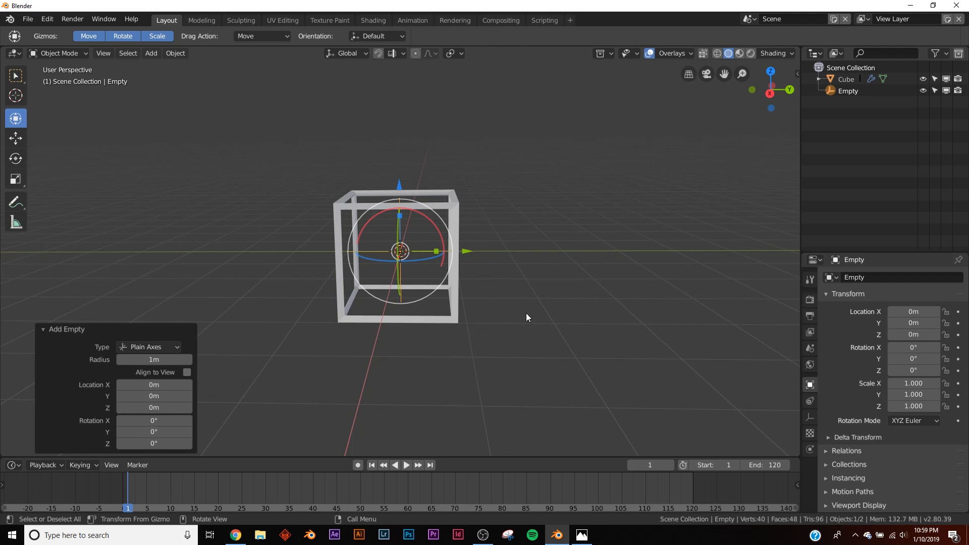
# Add an Array modifier to the wireframe cube and set its relative X offset to 0
pyautogui.click(445, 316)
pyautogui.click(870, 278)
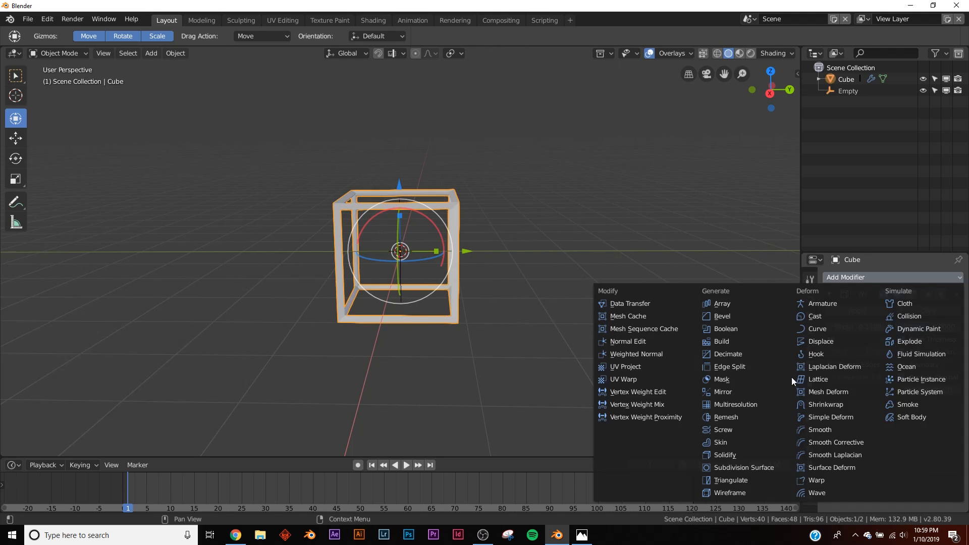
pyautogui.click(746, 308)
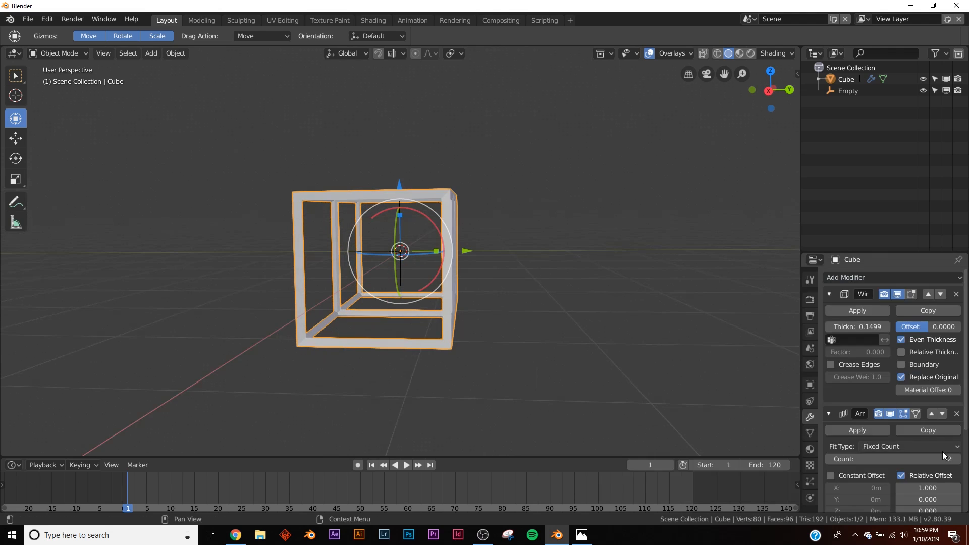
pyautogui.scroll(-2, 938, 419)
pyautogui.write('0')
pyautogui.press('Return')
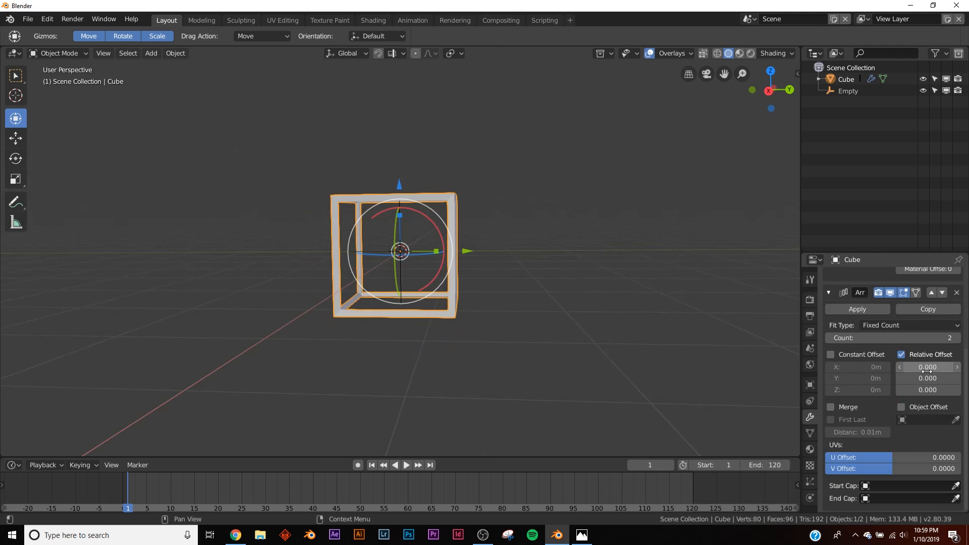
# Enable Object Offset on the cube's Array modifier and choose the Empty as its offset object
pyautogui.click(900, 407)
pyautogui.click(904, 419)
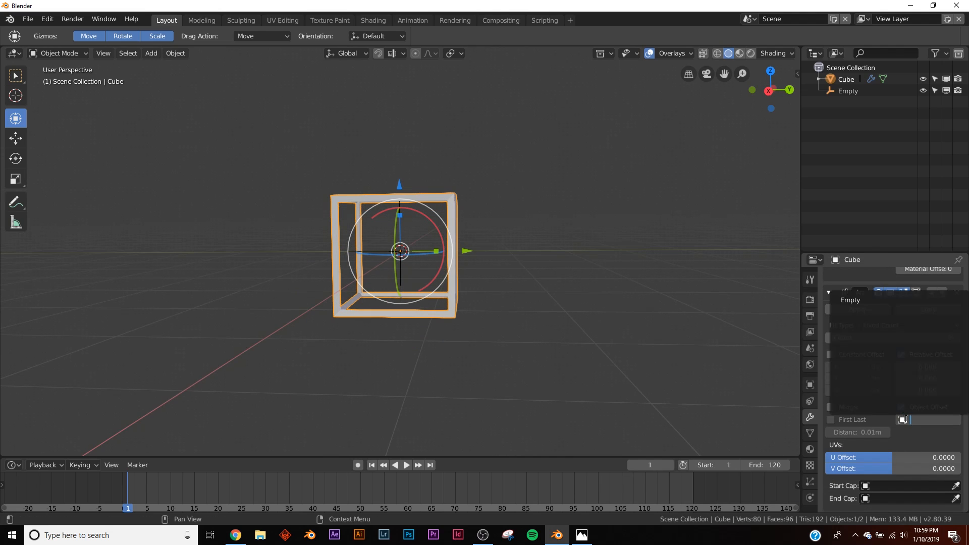
pyautogui.click(881, 303)
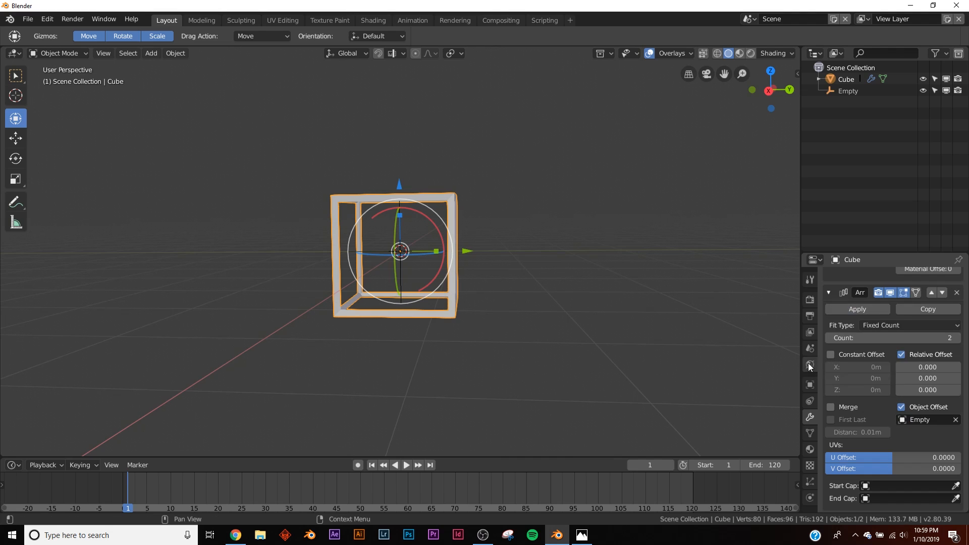
# Select the Empty and scale it uniformly to about 1.26
pyautogui.click(845, 91)
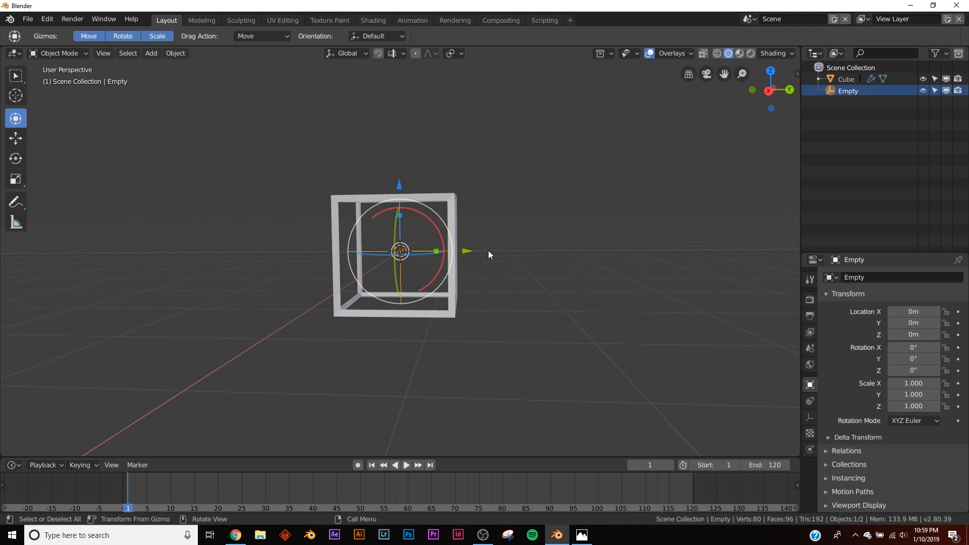
pyautogui.press('s')
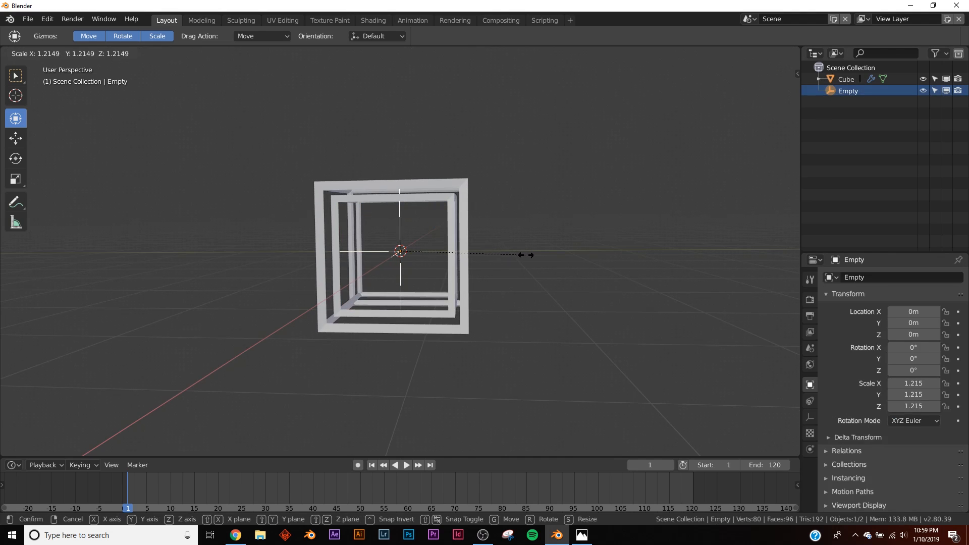
pyautogui.click(531, 259)
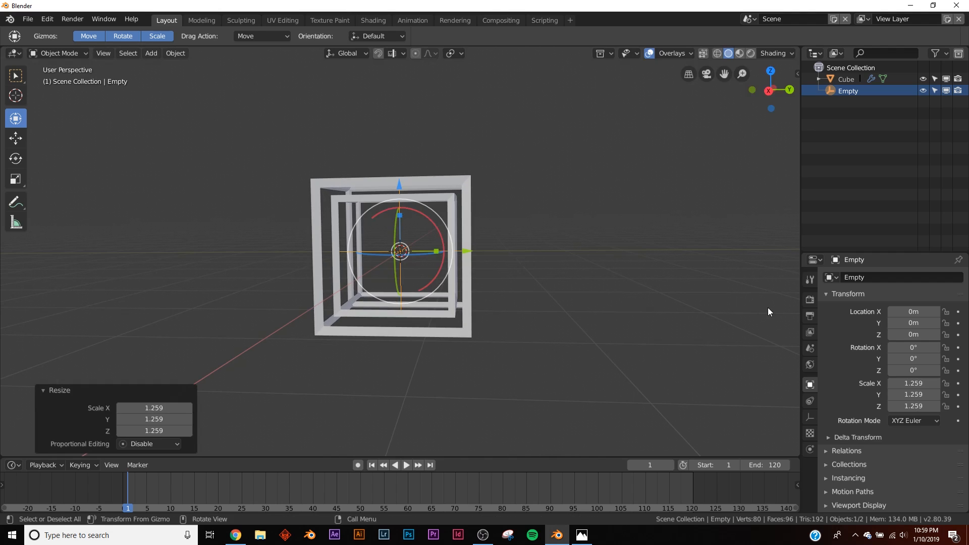
# Select the wireframe cube and raise its Array modifier's count to 10
pyautogui.click(462, 190)
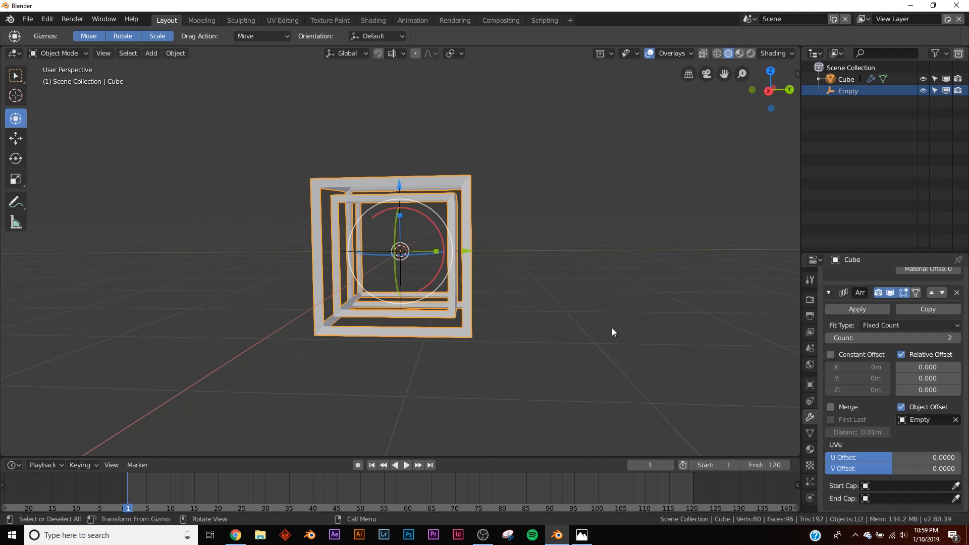
pyautogui.scroll(-5, 612, 328)
pyautogui.moveTo(892, 338); pyautogui.dragTo(923, 337)
# Scale the cube up by about 1.055 and again by about 1.019, and raise its array count to 16
pyautogui.press('s')
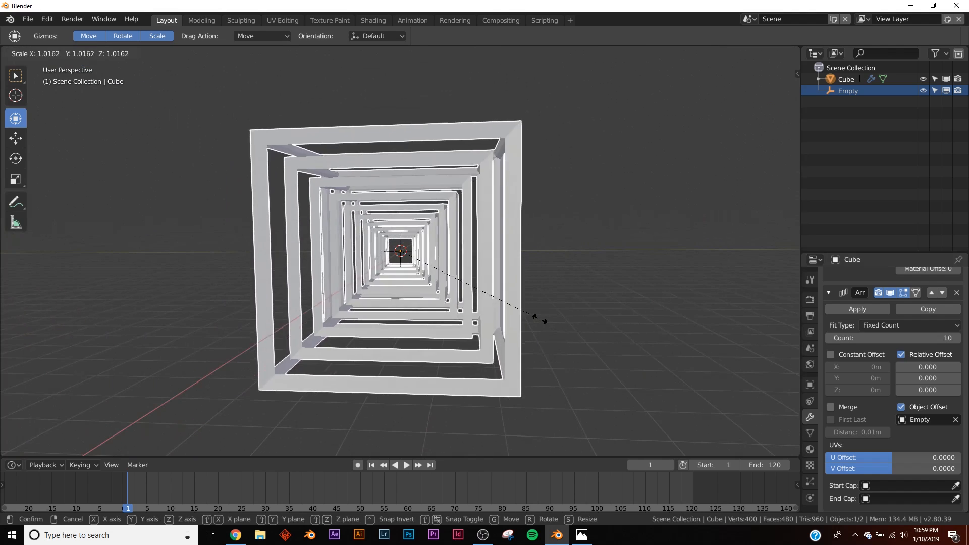
pyautogui.click(545, 319)
pyautogui.scroll(2, 454, 320)
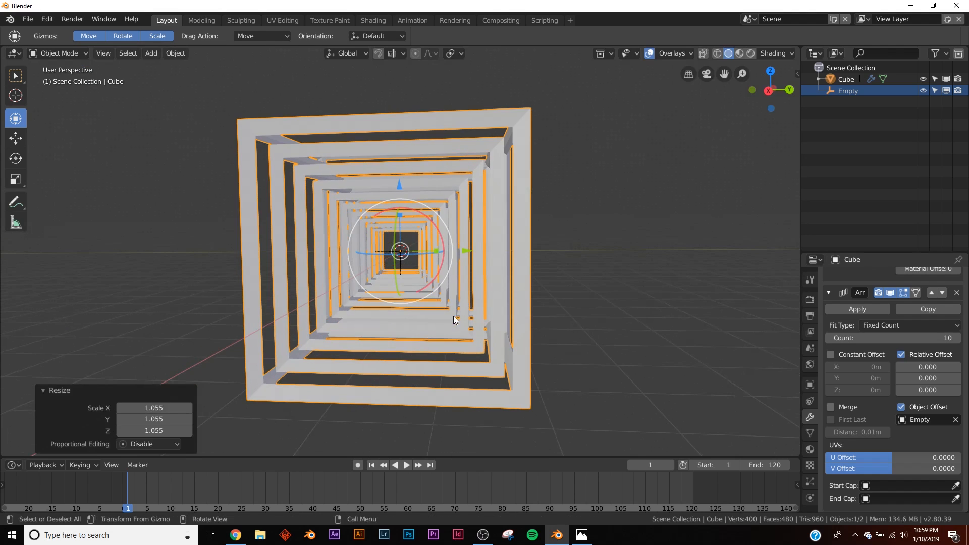
pyautogui.press('s')
pyautogui.click(551, 314)
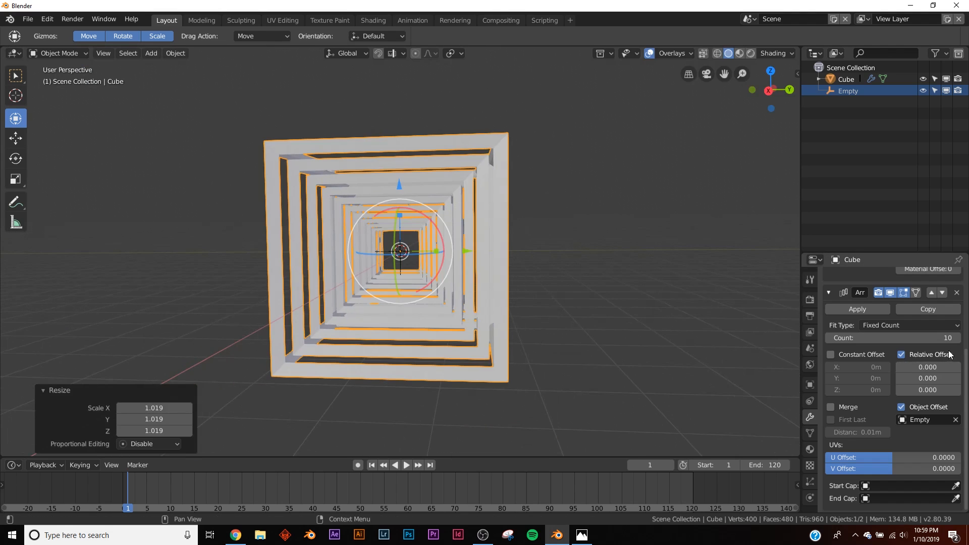
pyautogui.moveTo(928, 337); pyautogui.dragTo(954, 337)
pyautogui.scroll(-4, 489, 275)
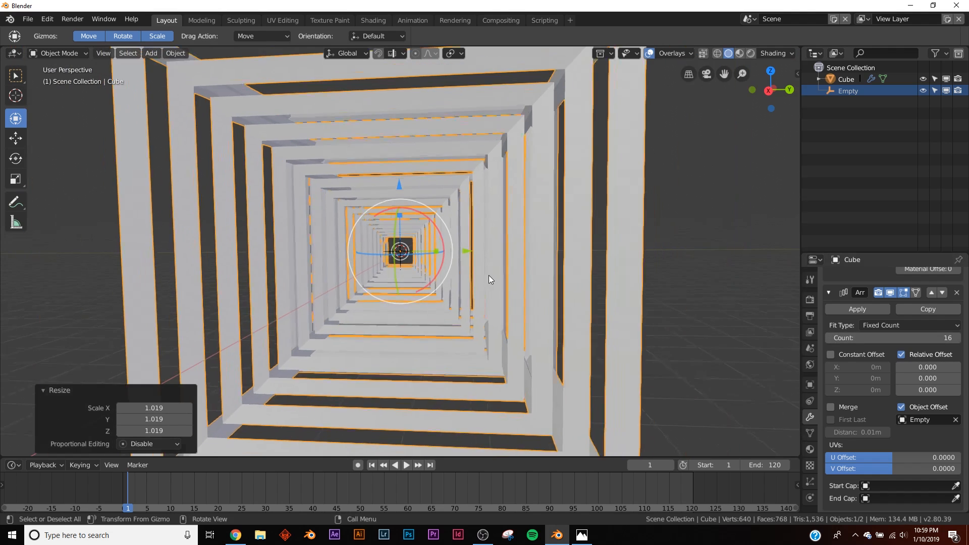
# Add a Sun light at the scene's origin
pyautogui.hotkey('shift', 'a')
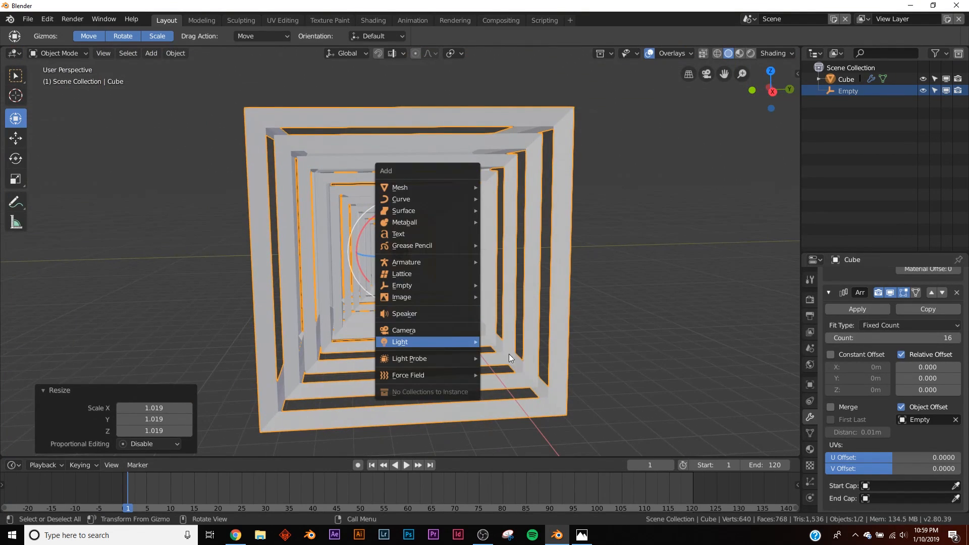
pyautogui.hotkey('shift', 'a')
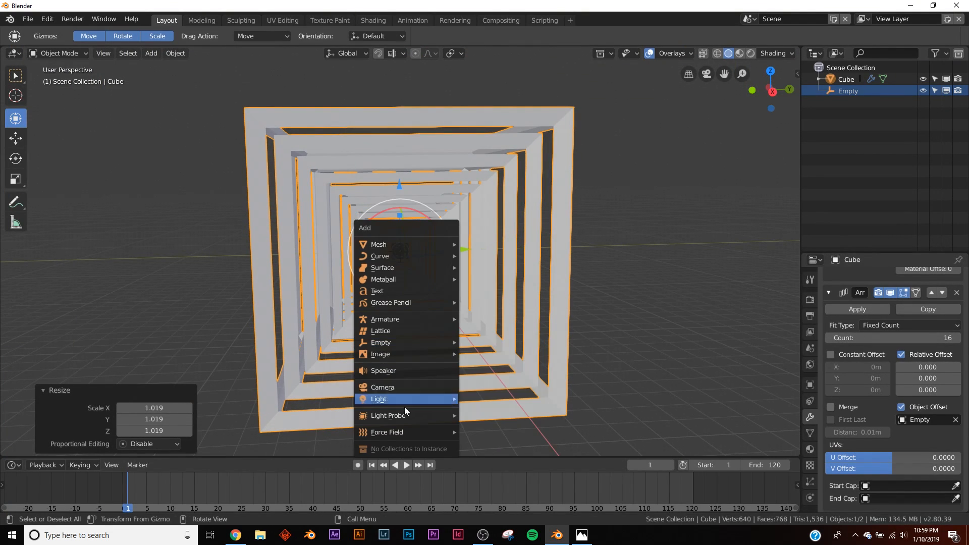
pyautogui.moveTo(409, 400)
pyautogui.click(500, 411)
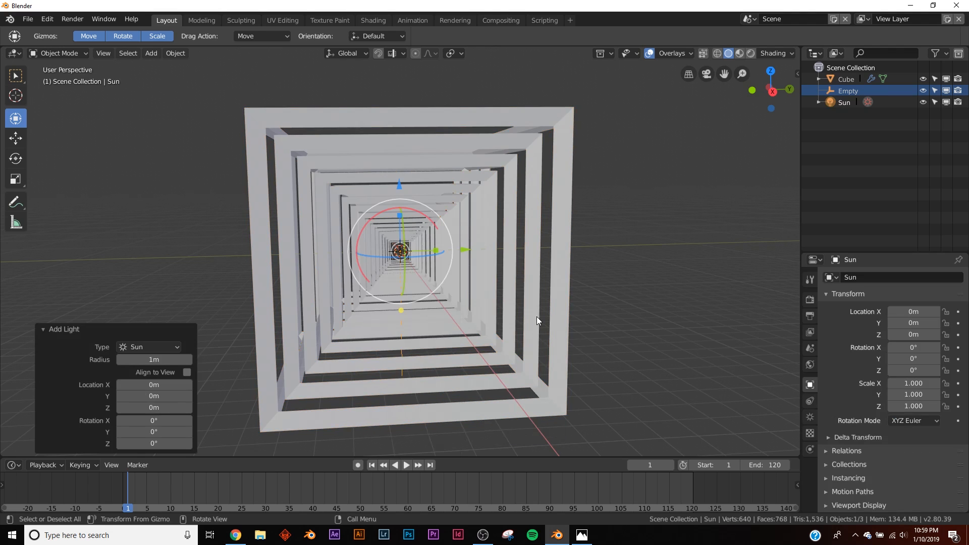
# Move the Sun about 18.7 m along Y, outside the frames, and trackball-rotate it to tilt its direction
pyautogui.moveTo(537, 316); pyautogui.dragTo(478, 268, button='middle')
pyautogui.press('g')
pyautogui.click(667, 297)
pyautogui.press('r')
pyautogui.press('r')
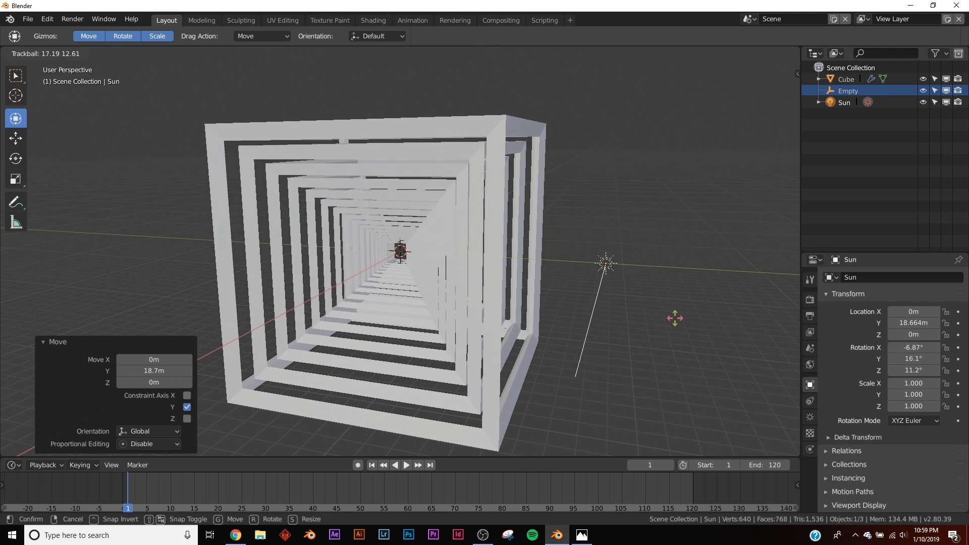
pyautogui.click(647, 334)
# Select the Empty and rotate it to about 6.8° around Y to twist the arrayed frames
pyautogui.moveTo(647, 335); pyautogui.dragTo(513, 292, button='middle')
pyautogui.click(510, 322)
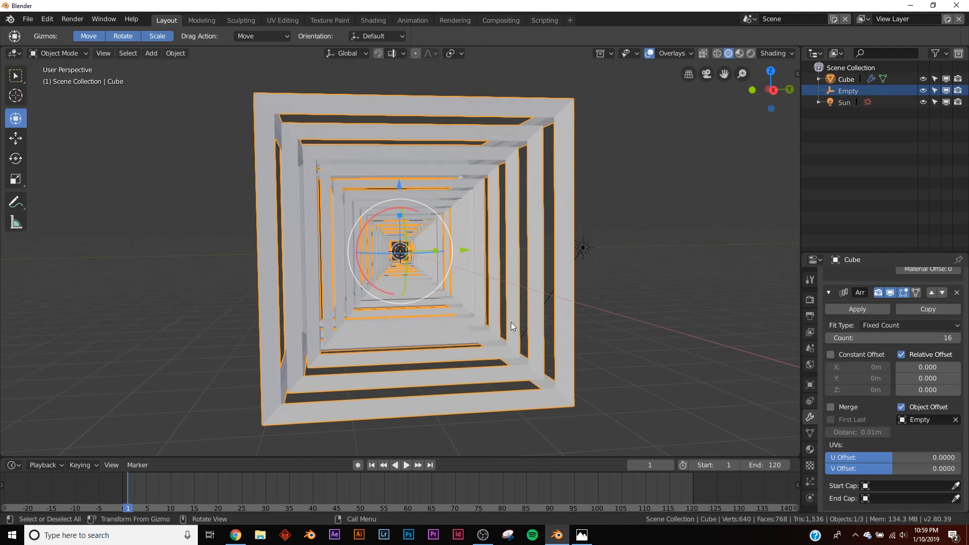
pyautogui.click(844, 92)
pyautogui.moveTo(919, 359); pyautogui.dragTo(942, 359)
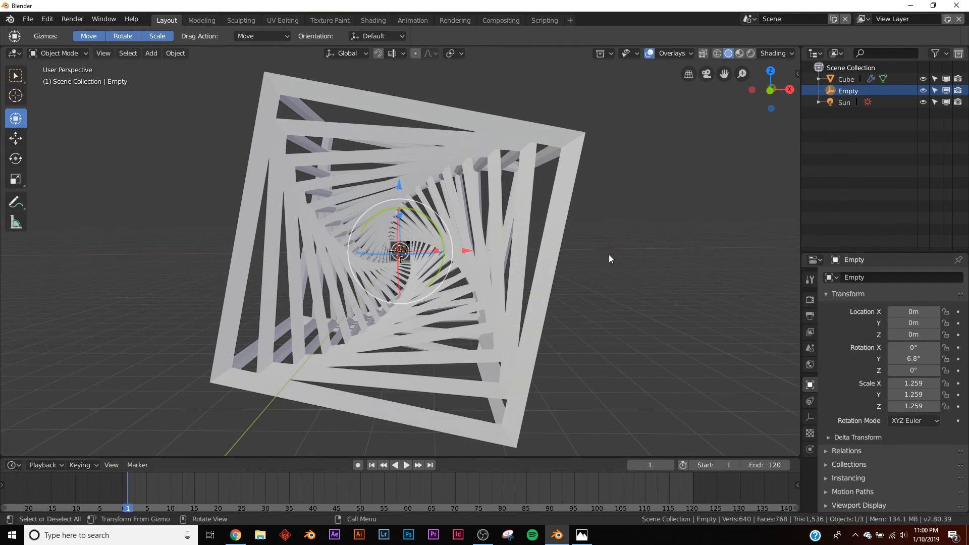
# Switch the viewport to rendered shading and deselect everything
pyautogui.click(562, 213)
pyautogui.press('z')
pyautogui.click(601, 225)
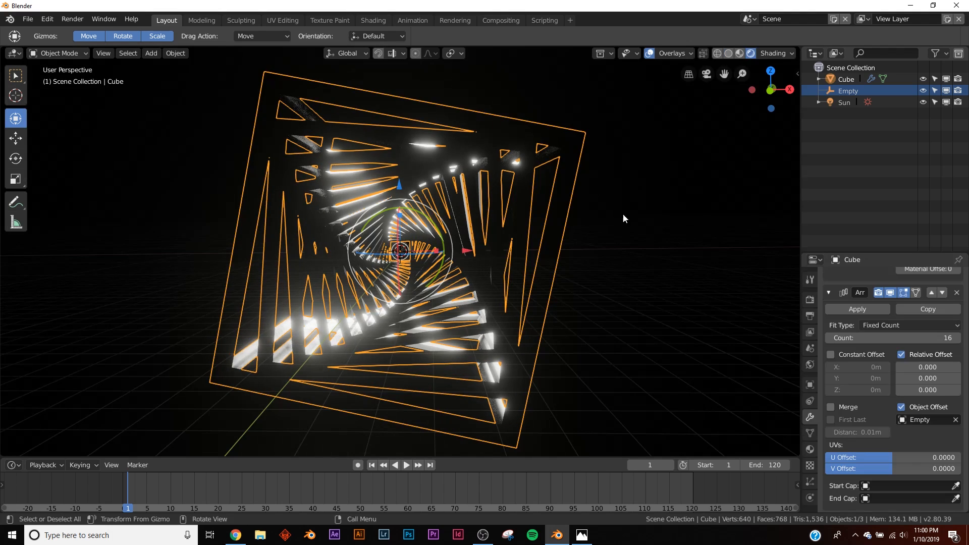
pyautogui.click(641, 217)
# Set the scene's render engine to Cycles
pyautogui.click(810, 299)
pyautogui.click(943, 277)
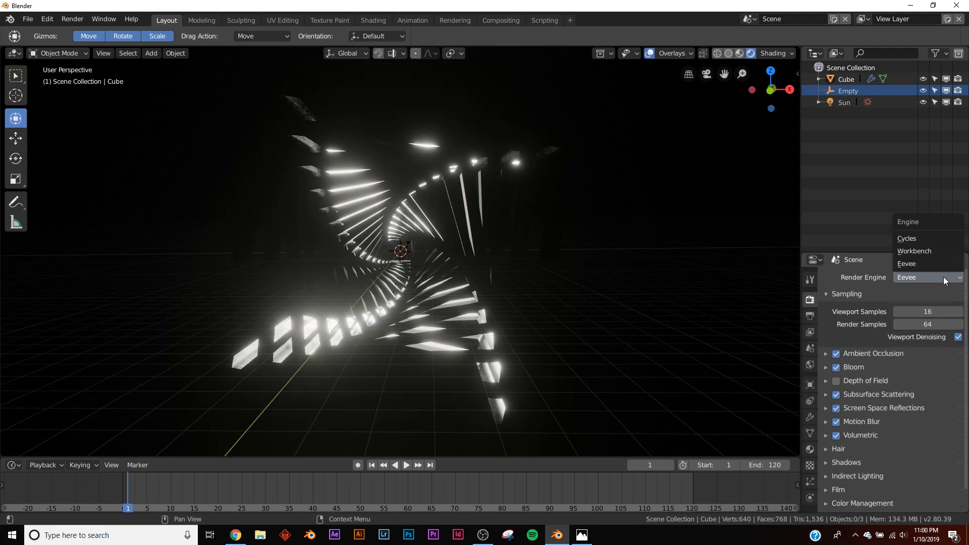
pyautogui.click(917, 238)
# Select the Sun and trackball-rotate it so it lights the front faces of the twisted frames
pyautogui.moveTo(549, 269); pyautogui.dragTo(361, 265, button='middle')
pyautogui.click(846, 102)
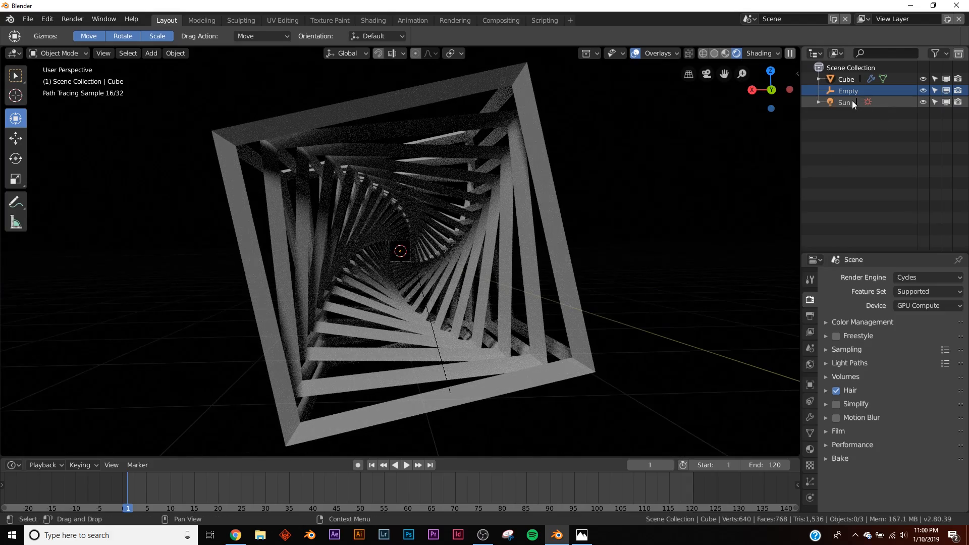
pyautogui.press('r')
pyautogui.press('r')
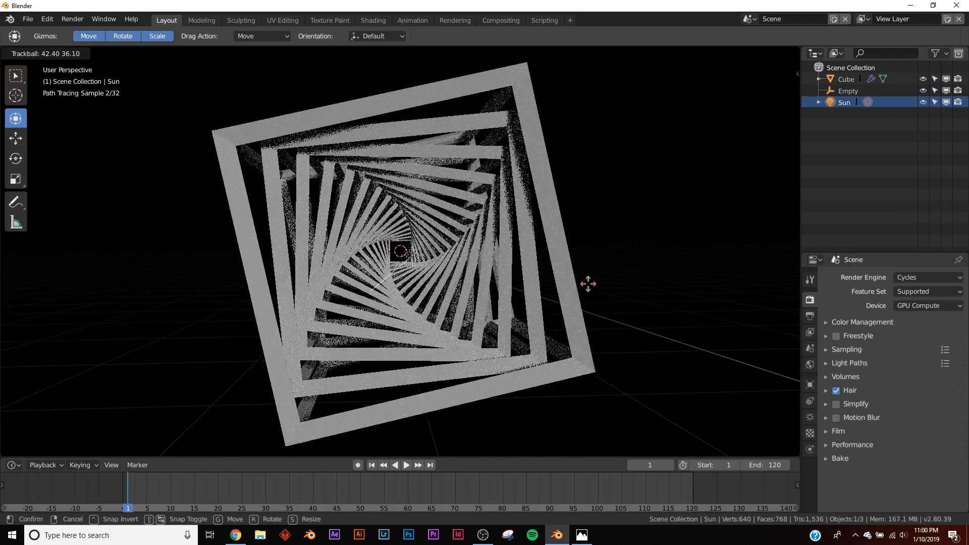
pyautogui.click(623, 249)
pyautogui.click(623, 250)
# Select the Empty and scale it down uniformly by a factor of about 0.961 to shrink the stepped frames
pyautogui.click(845, 79)
pyautogui.click(848, 91)
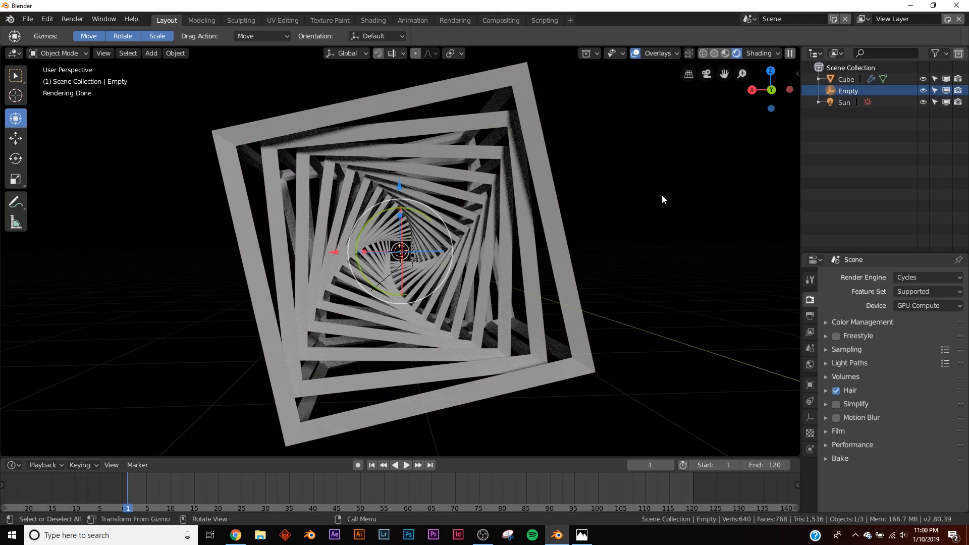
pyautogui.press('s')
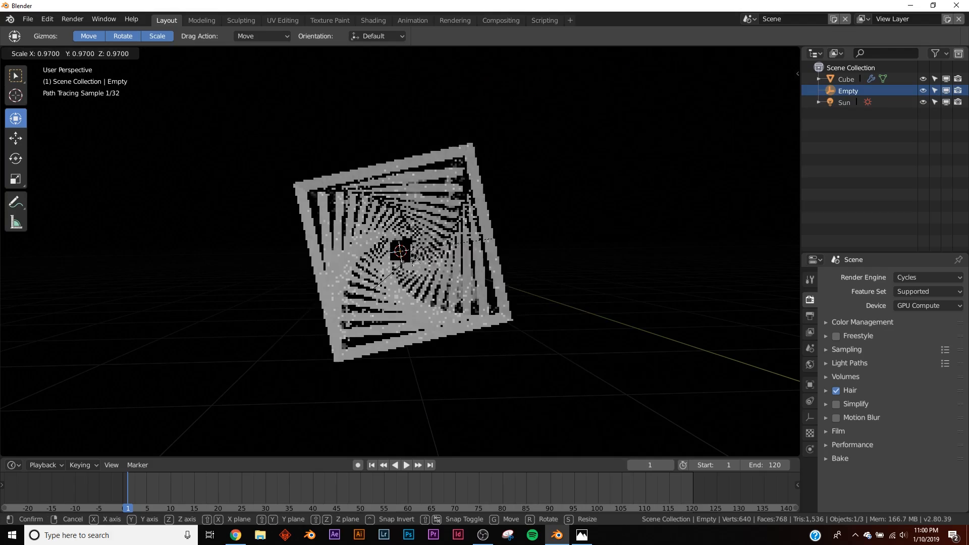
pyautogui.click(402, 203)
pyautogui.scroll(5, 402, 203)
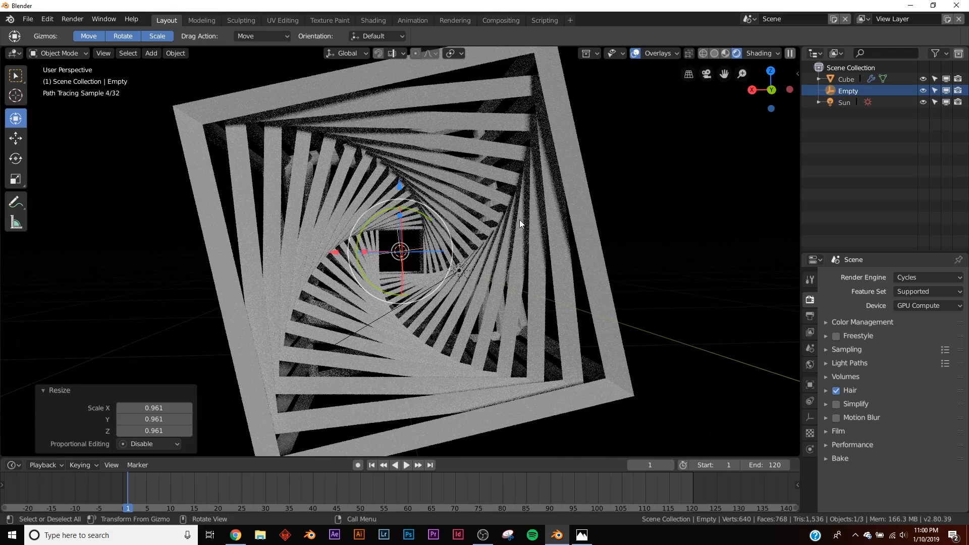
# Select the frame object and raise its object-offset Array modifier's count to 20
pyautogui.click(545, 241)
pyautogui.scroll(-1, 545, 240)
pyautogui.click(810, 417)
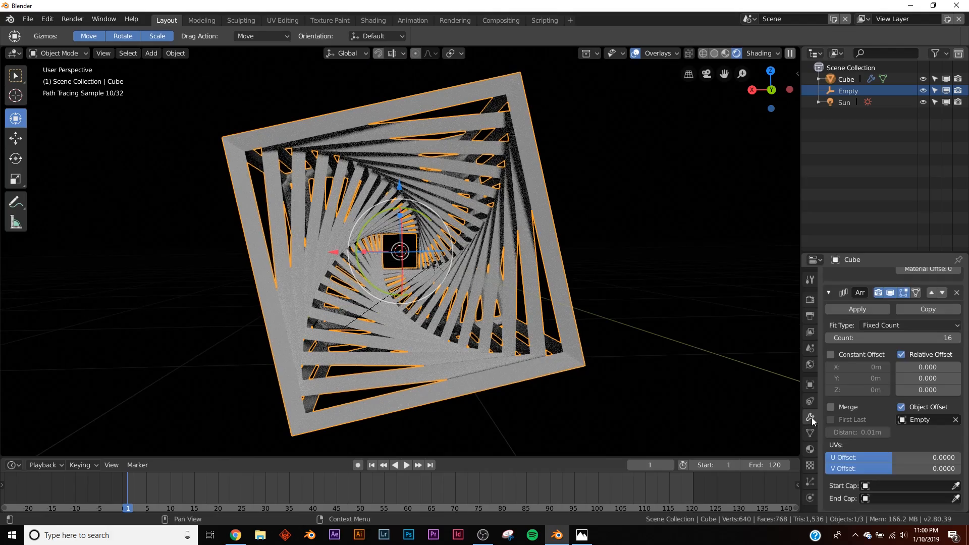
pyautogui.moveTo(893, 337); pyautogui.dragTo(926, 338)
pyautogui.scroll(-2, 547, 299)
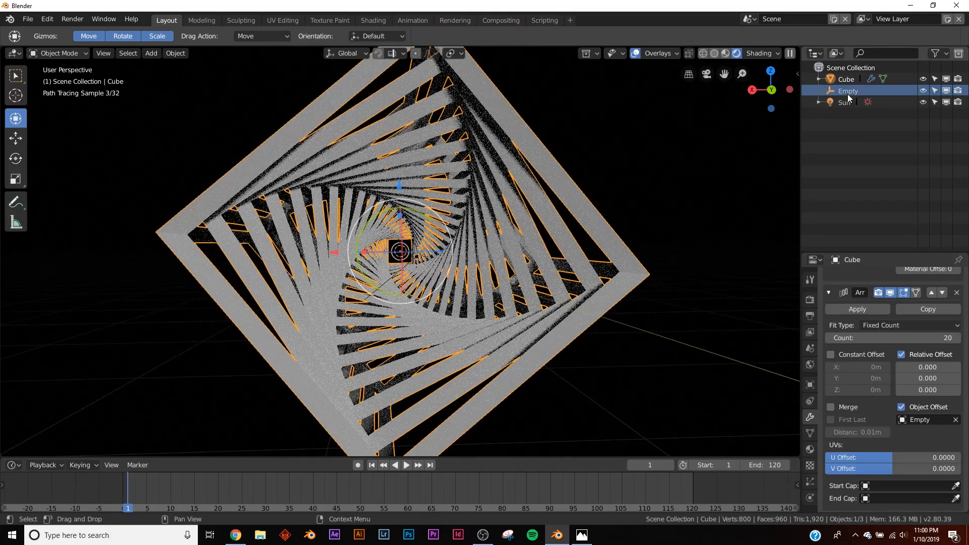
# Select the Empty again and scale it down uniformly by a factor of about 0.970
pyautogui.click(847, 94)
pyautogui.press('s')
pyautogui.click(620, 190)
pyautogui.scroll(2, 499, 261)
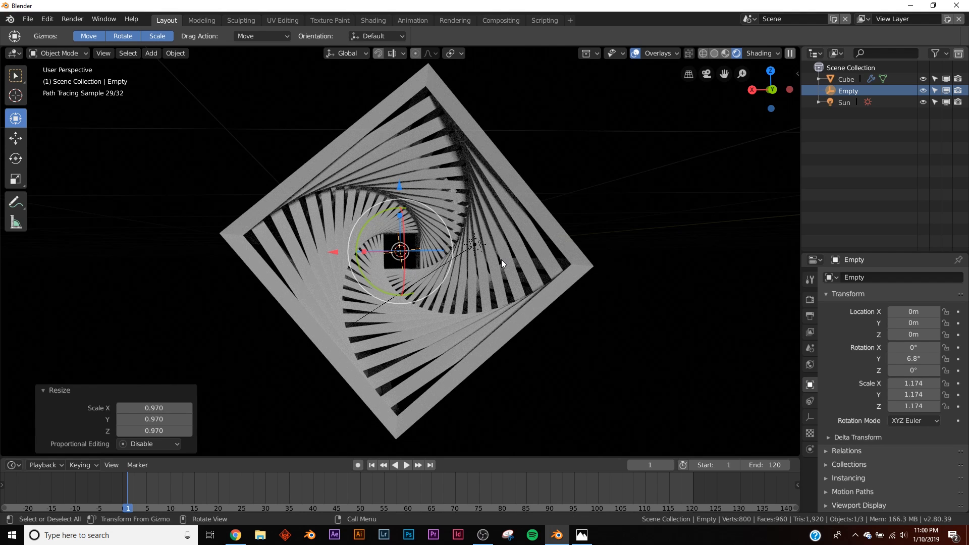
# Switch the viewport to LookDev shading and change the Empty's Y rotation to about -83.2°
pyautogui.press('z')
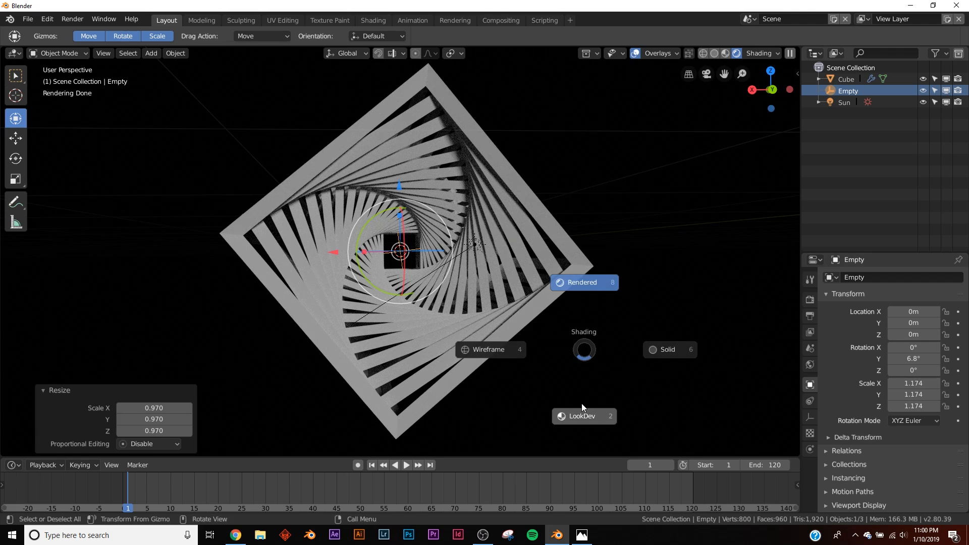
pyautogui.click(585, 406)
pyautogui.moveTo(918, 361); pyautogui.dragTo(805, 361)
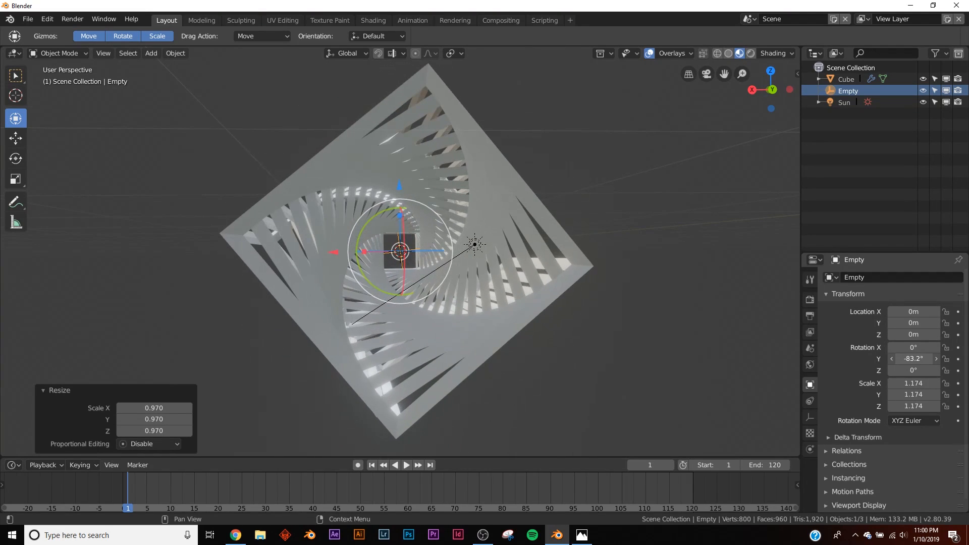